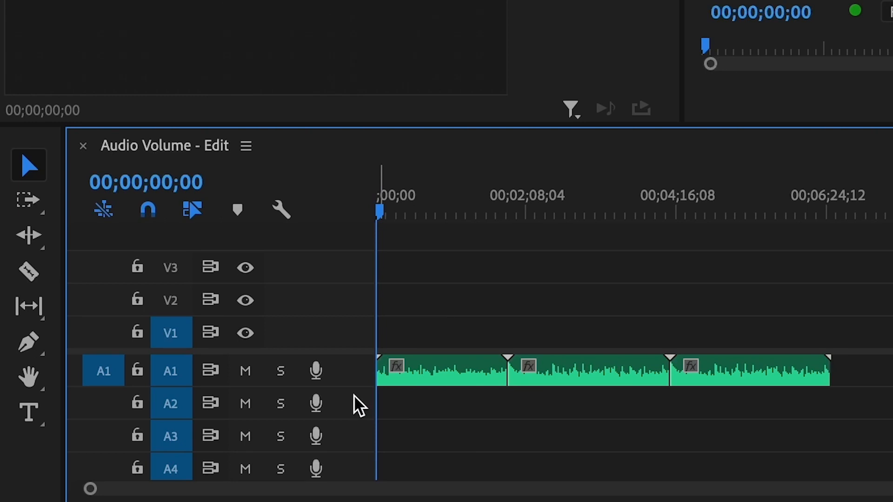
# Expand audio track A1 so that its clips show larger waveforms and volume lines
pyautogui.moveTo(359, 387); pyautogui.dragTo(360, 443)
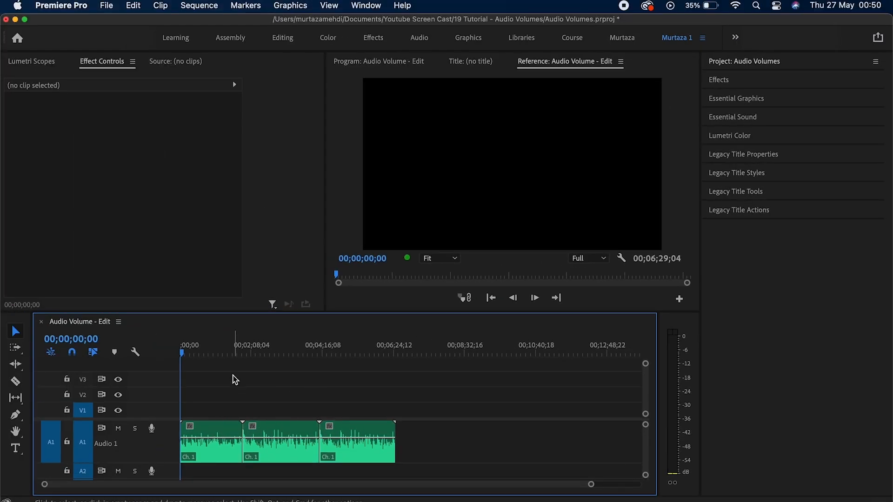
# Lower the first A1 clip's volume line to about -17.94 dB, return it to its original level, and deselect the clip
pyautogui.click(221, 438)
pyautogui.moveTo(221, 439)
pyautogui.mouseDown()
pyautogui.moveTo(221, 428)
pyautogui.moveTo(221, 449)
pyautogui.mouseUp()
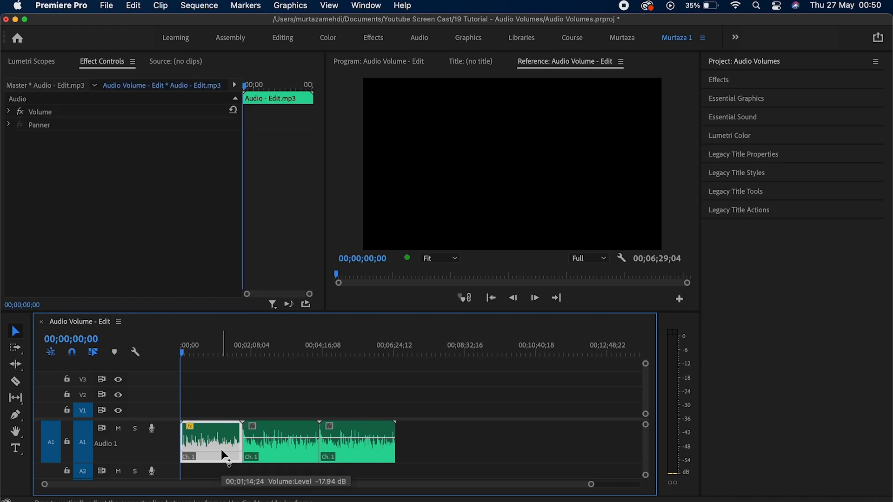
pyautogui.moveTo(222, 449); pyautogui.dragTo(221, 445)
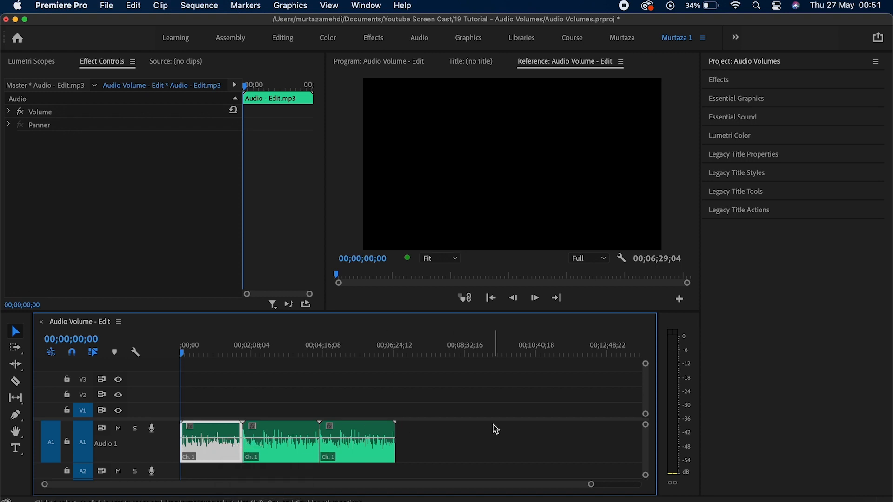
pyautogui.click(462, 443)
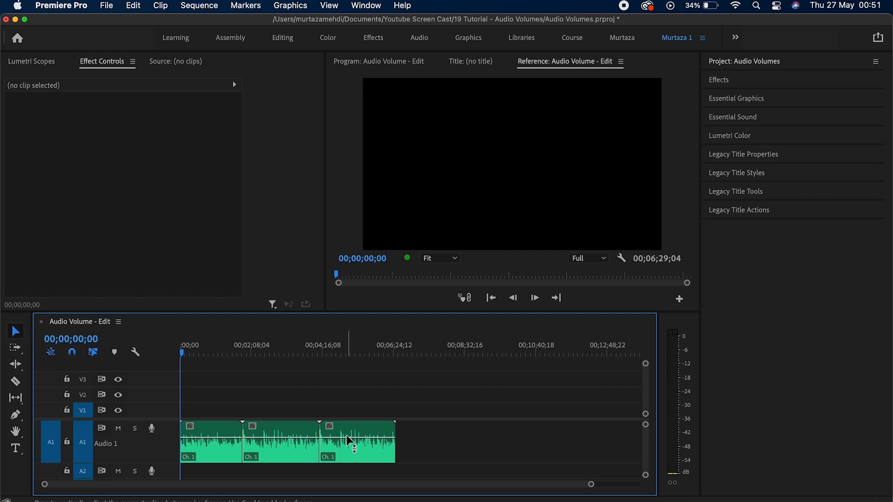
# Set the audio gain of all three A1 clips to normalize all peaks to -6 dB
pyautogui.moveTo(347, 436)
pyautogui.moveTo(407, 434); pyautogui.dragTo(230, 450)
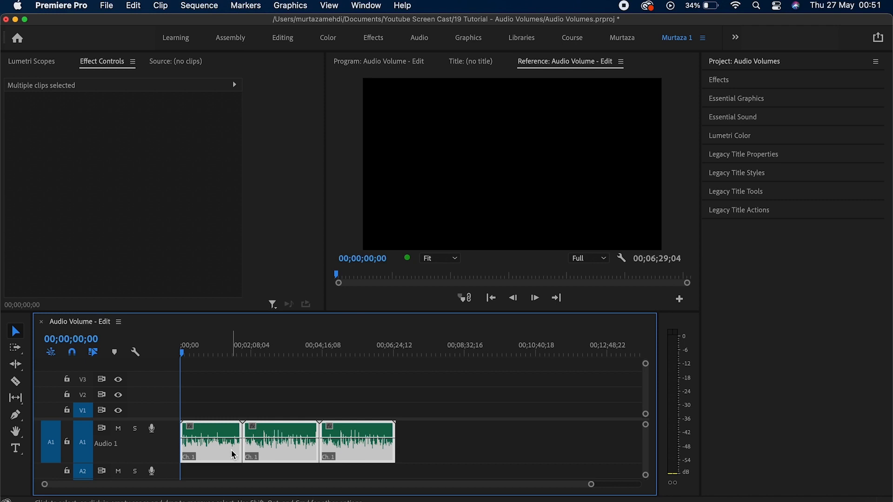
pyautogui.rightClick(235, 445)
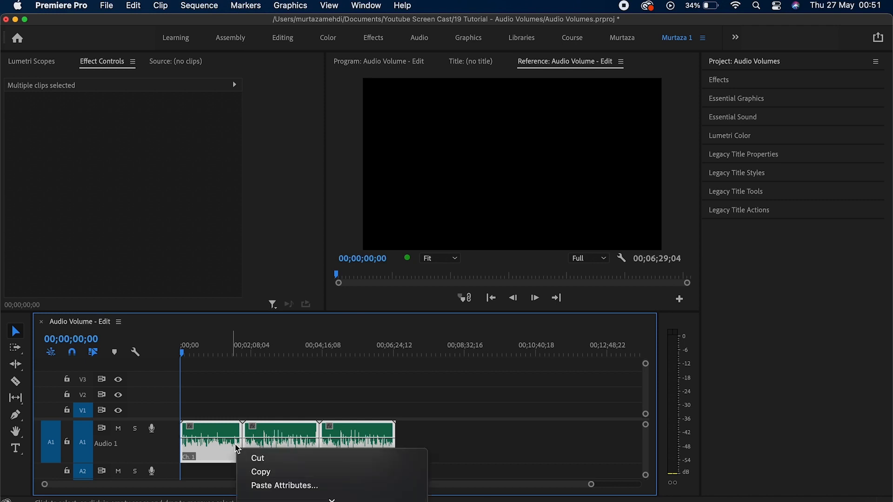
pyautogui.moveTo(311, 501)
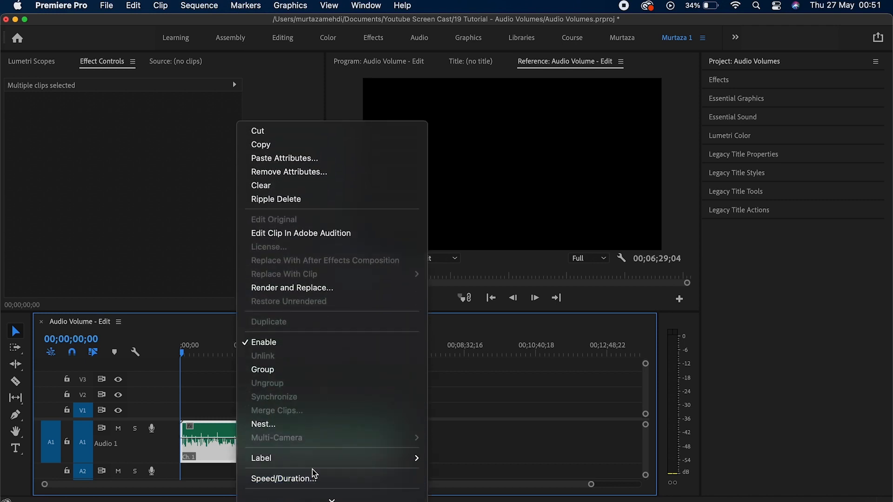
pyautogui.click(300, 404)
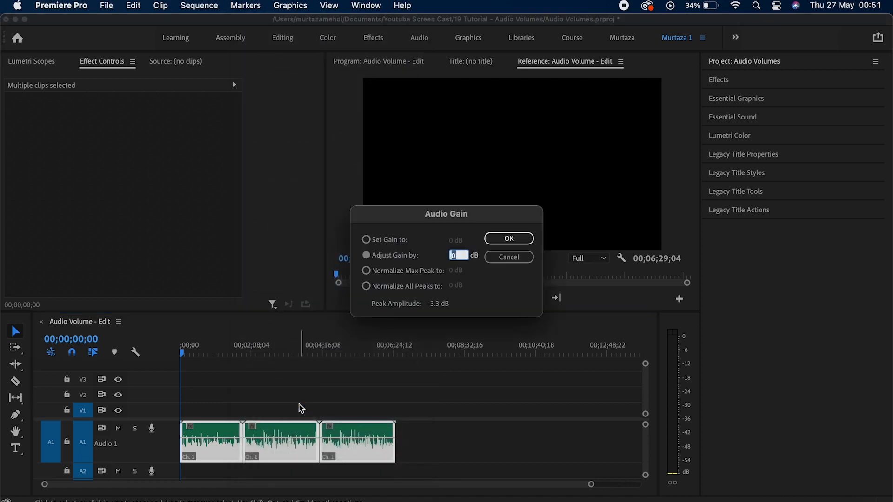
pyautogui.click(368, 286)
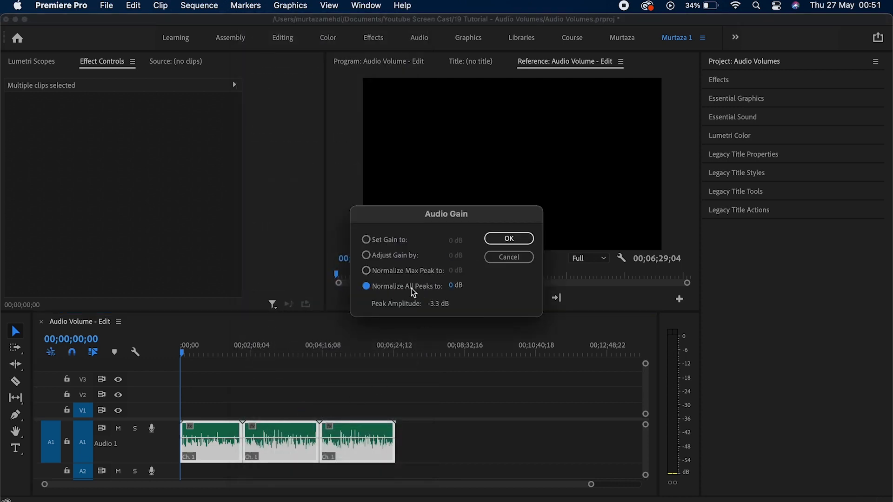
pyautogui.click(452, 287)
pyautogui.write('-6')
pyautogui.click(424, 296)
pyautogui.click(509, 239)
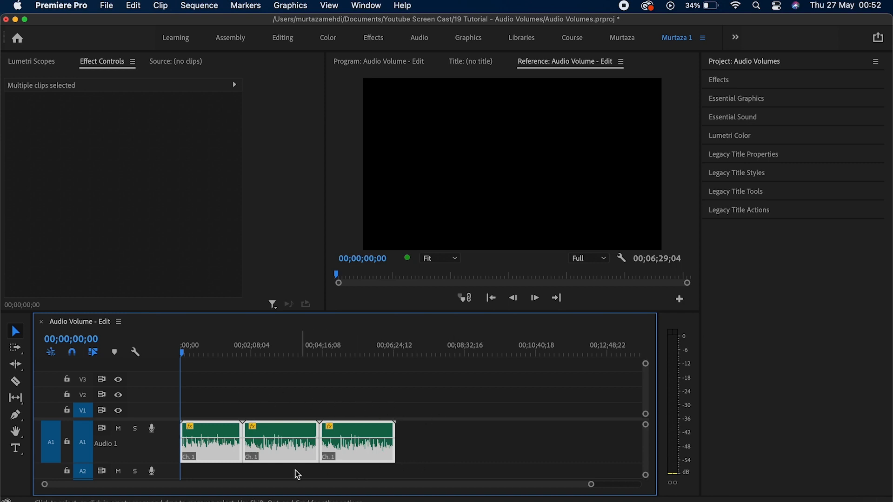
# Undo the peak normalization and deselect the clips
pyautogui.press('super+z')
pyautogui.click(415, 440)
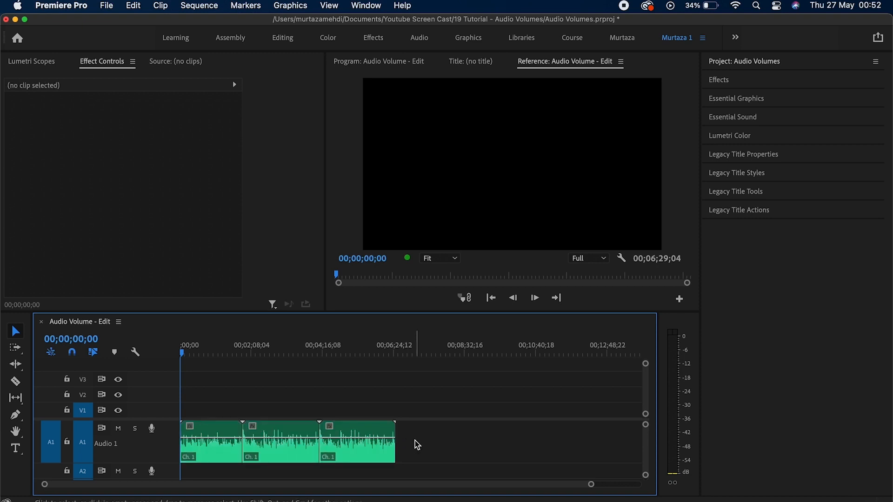
# Select all three A1 clips and assign them the Dialogue audio type in Essential Sound
pyautogui.moveTo(423, 429); pyautogui.dragTo(210, 469)
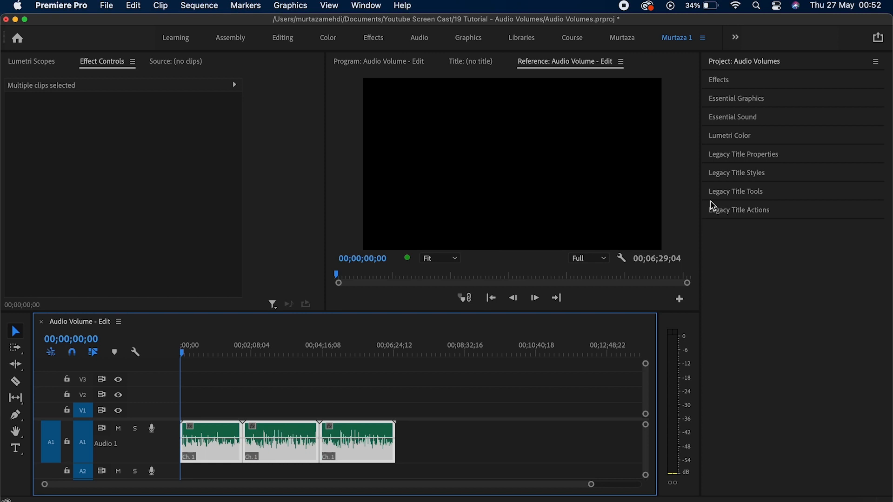
pyautogui.click(740, 119)
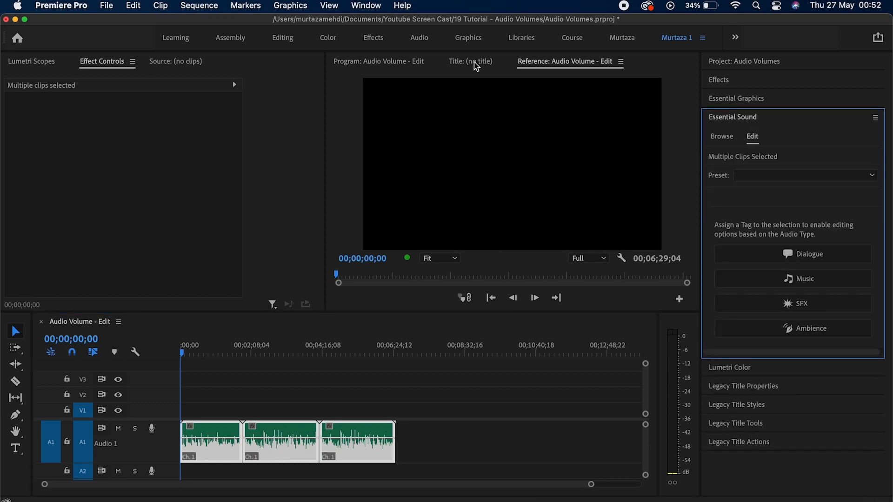
pyautogui.click(367, 6)
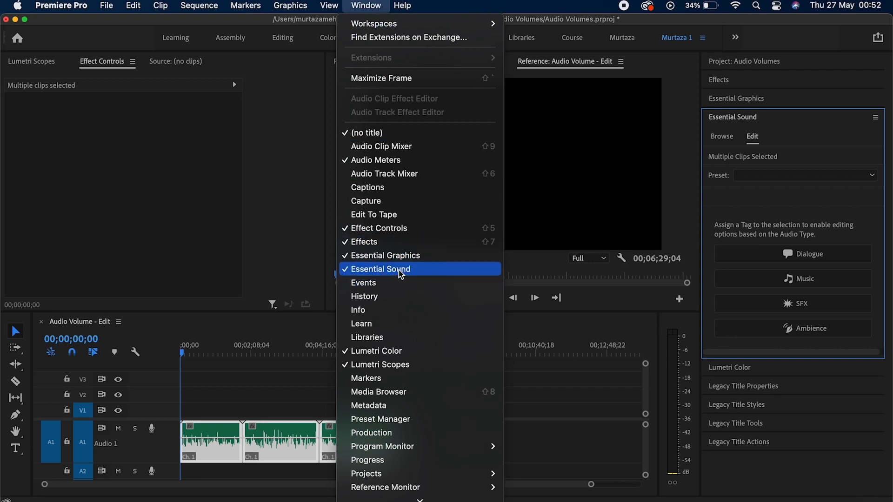
pyautogui.click(801, 124)
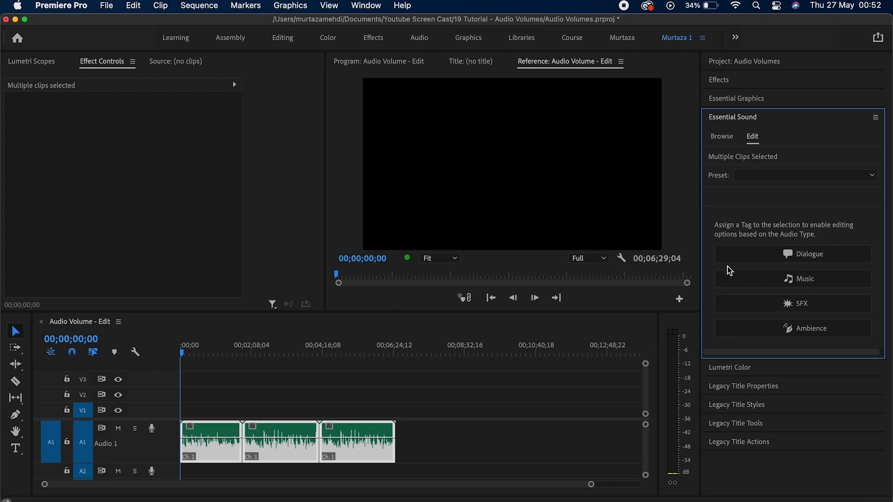
pyautogui.click(827, 255)
# Auto-match the loudness of the three dialogue clips, switching between matched and unmatched levels to compare the waveforms
pyautogui.click(768, 225)
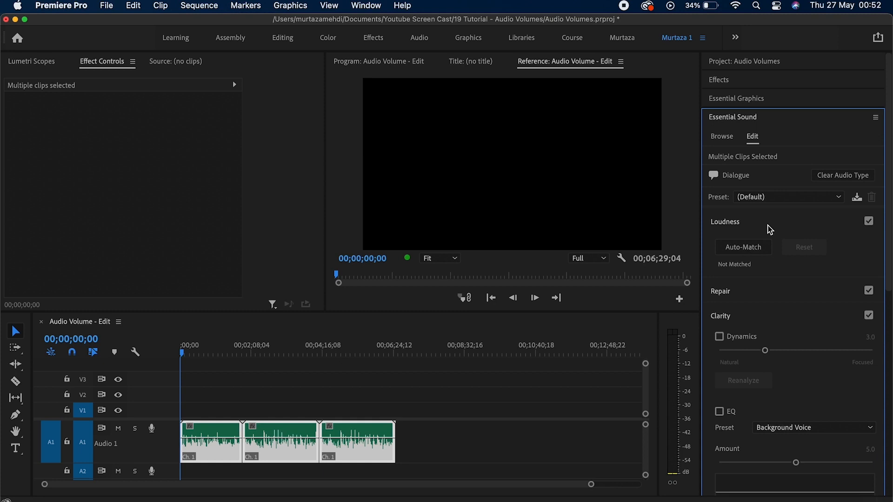
pyautogui.click(749, 253)
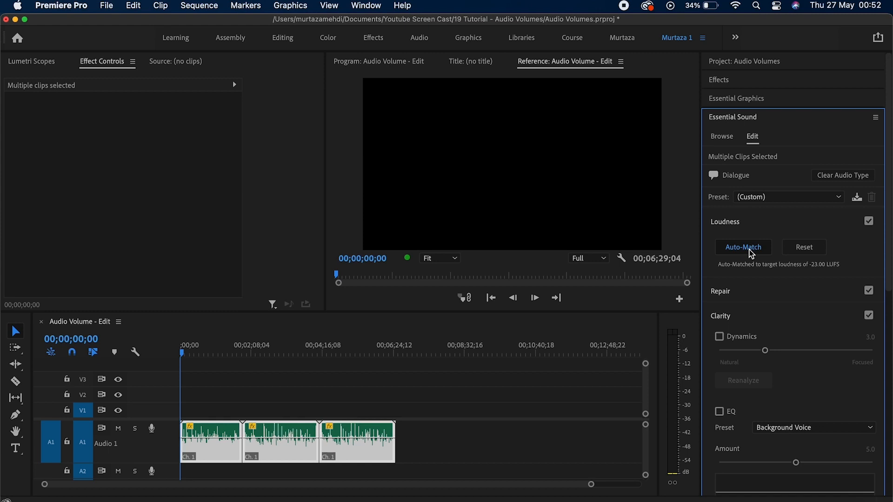
pyautogui.click(752, 254)
pyautogui.click(751, 254)
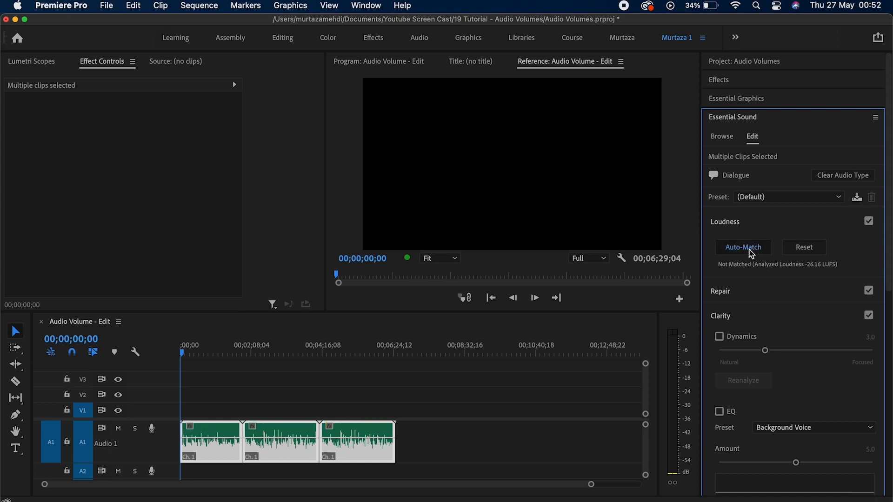
pyautogui.click(752, 253)
pyautogui.click(752, 254)
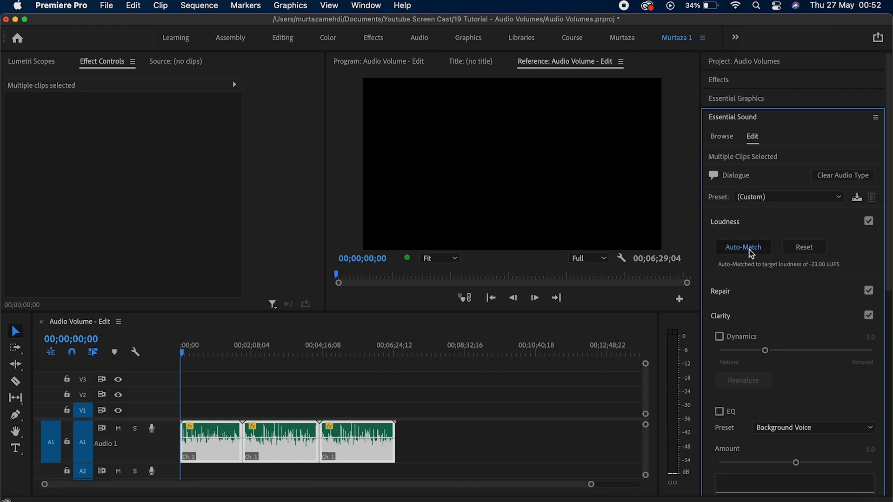
pyautogui.click(752, 253)
pyautogui.click(752, 254)
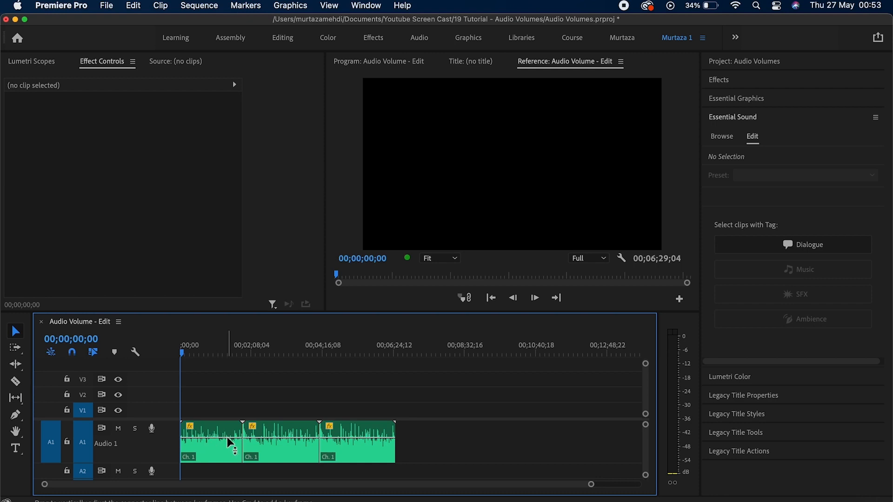
pyautogui.moveTo(227, 437)
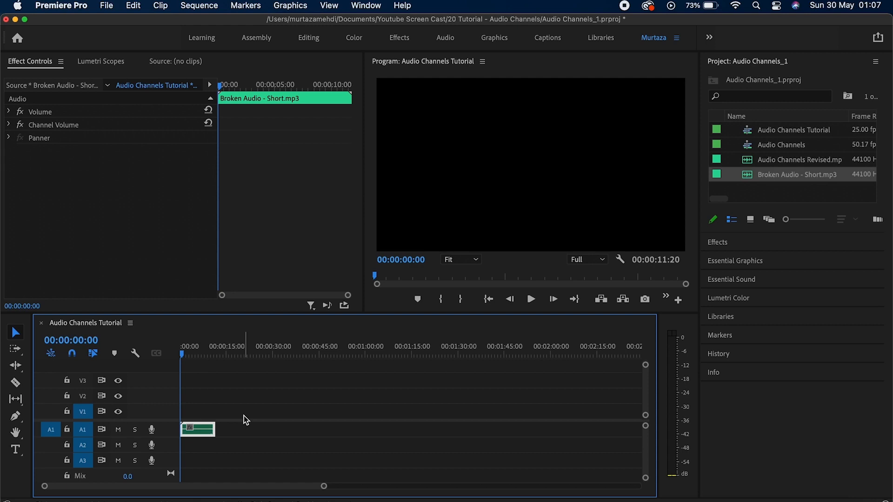
# Play the broken audio clip in the Audio Channels Tutorial sequence to hear its channel problem
pyautogui.press('super+s')
pyautogui.press('space')
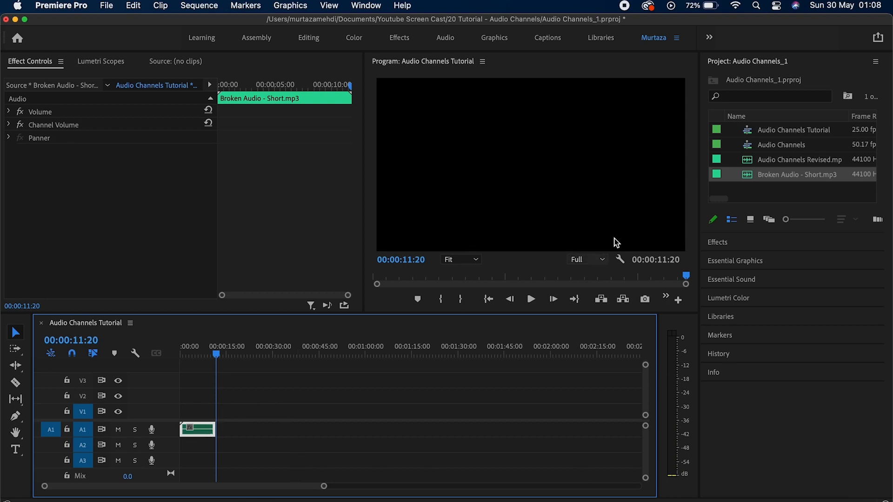
# Set the clip channel format of Broken Audio - Short.mp3 to Mono in its audio channel settings
pyautogui.click(804, 175)
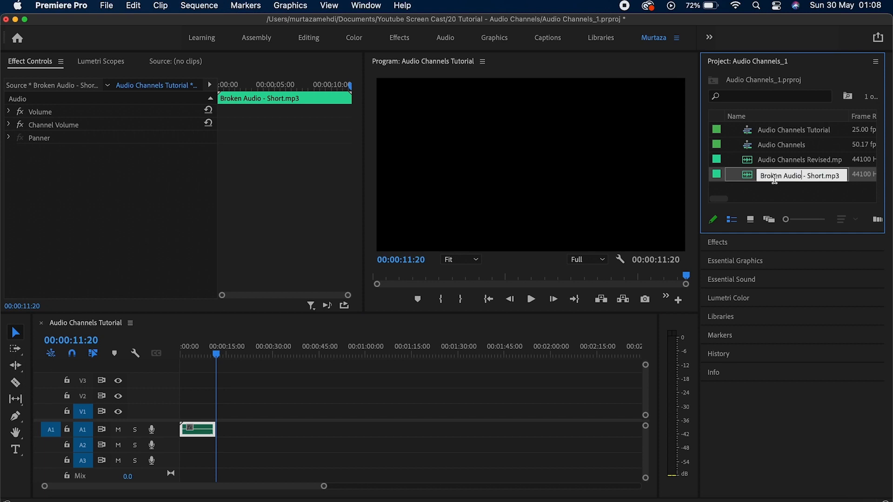
pyautogui.click(752, 177)
pyautogui.rightClick(752, 179)
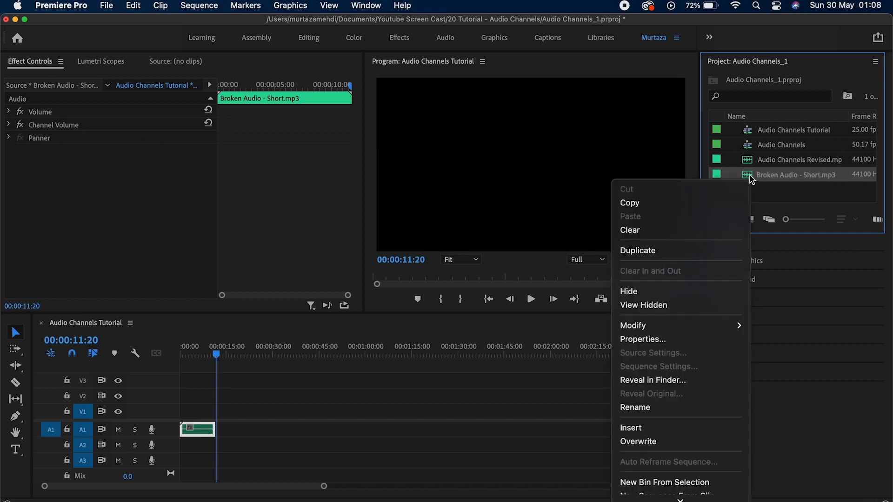
pyautogui.moveTo(684, 324)
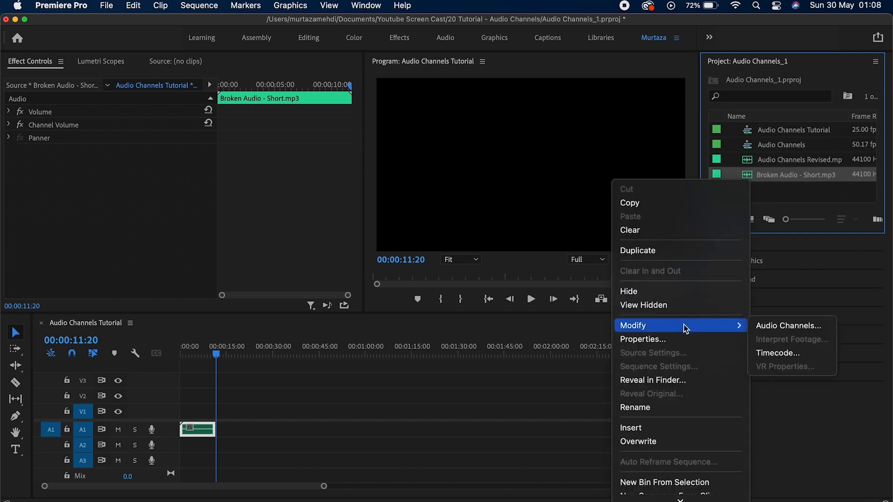
pyautogui.click(798, 327)
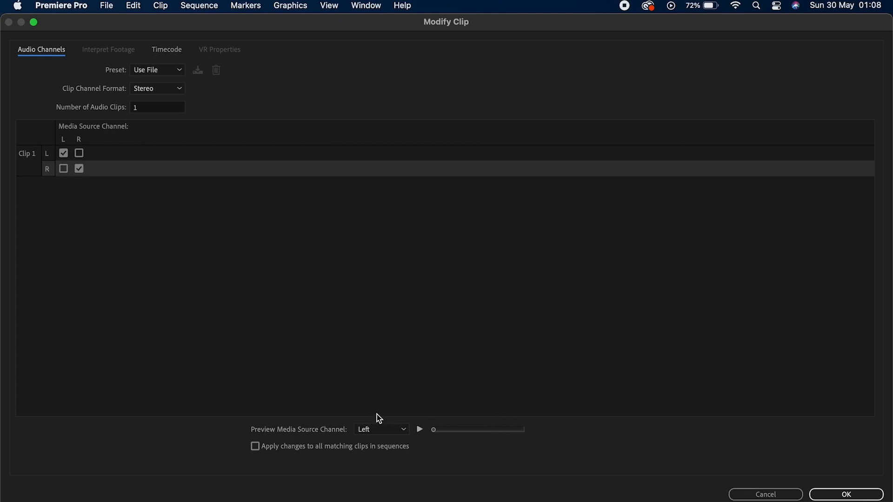
pyautogui.click(177, 90)
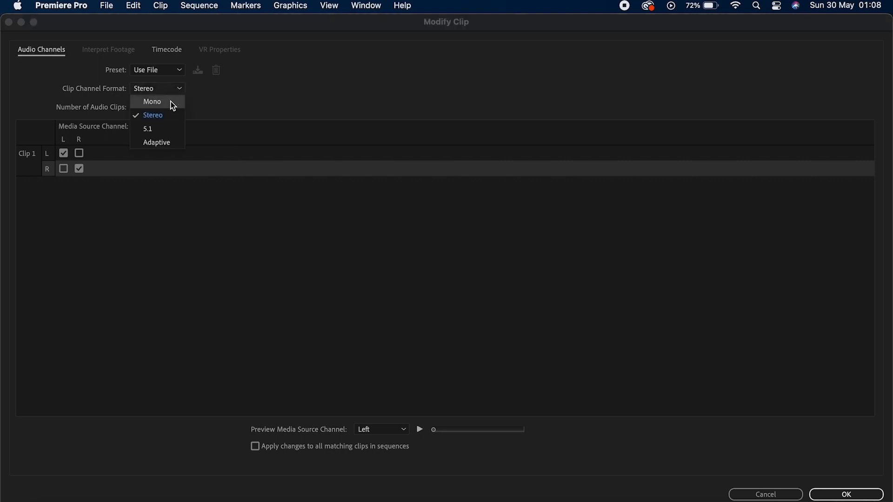
pyautogui.click(171, 102)
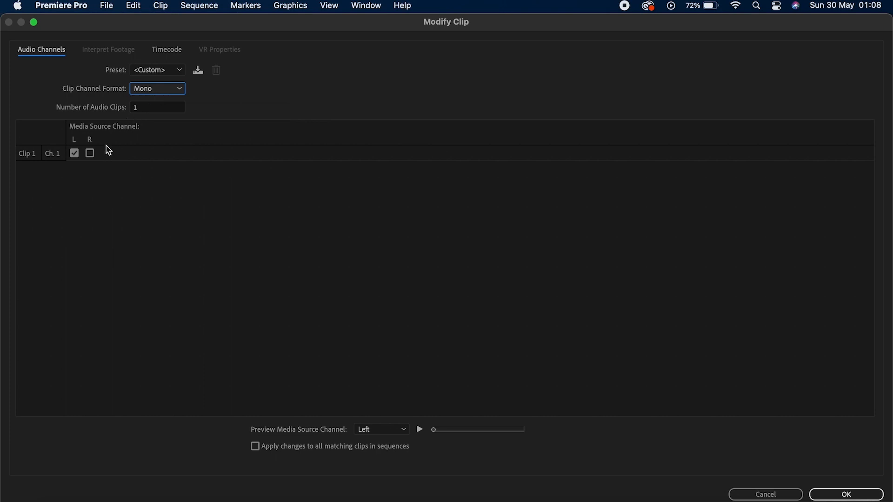
# Use the right media source channel for the mono clip and apply the modified audio channel settings
pyautogui.click(90, 154)
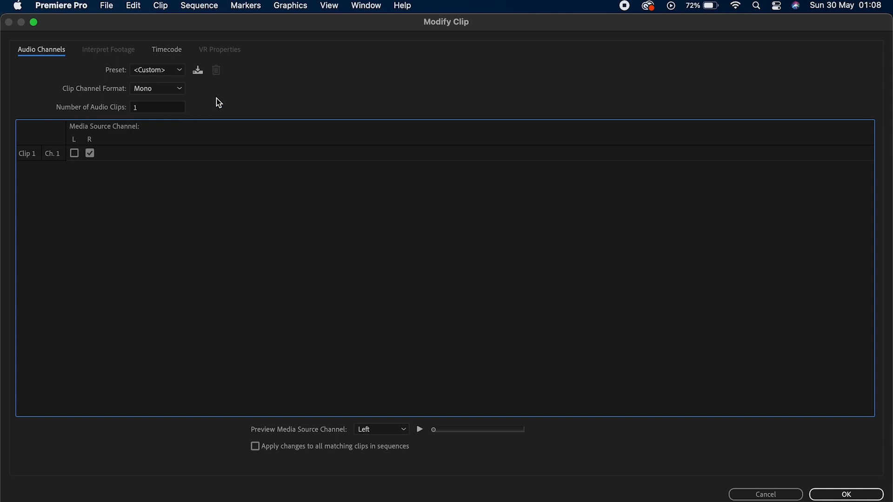
pyautogui.click(182, 88)
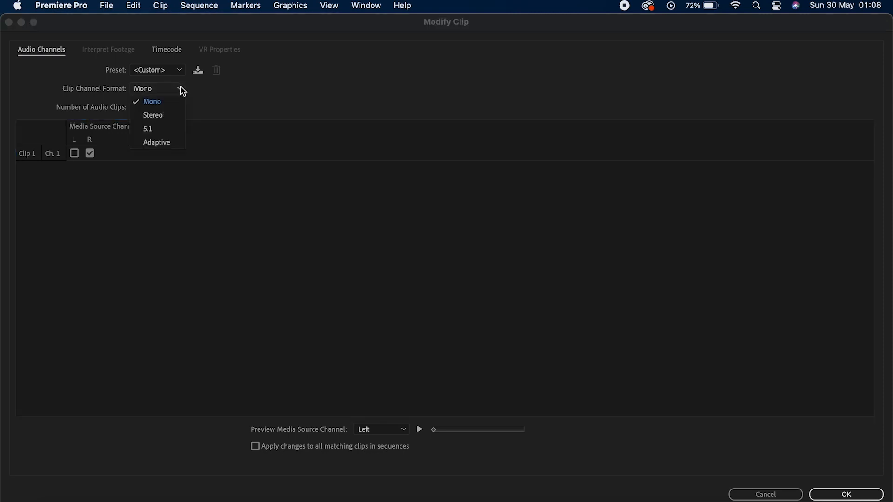
pyautogui.click(179, 101)
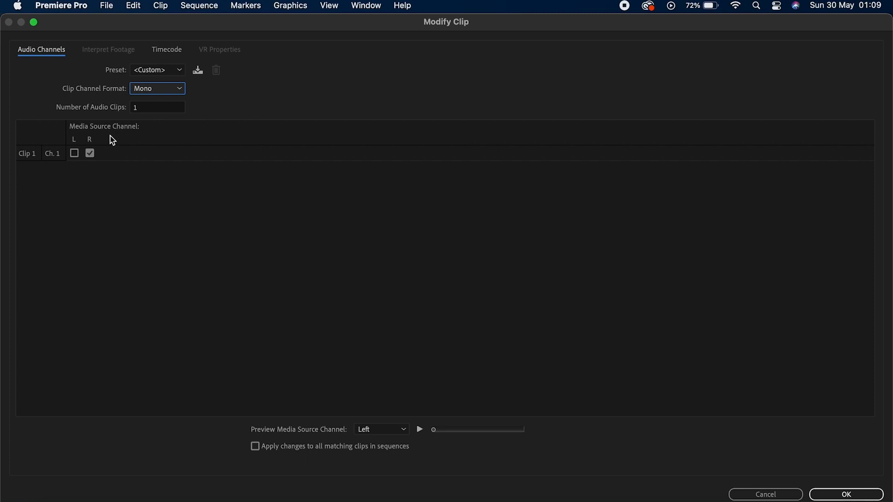
pyautogui.click(826, 492)
pyautogui.click(554, 291)
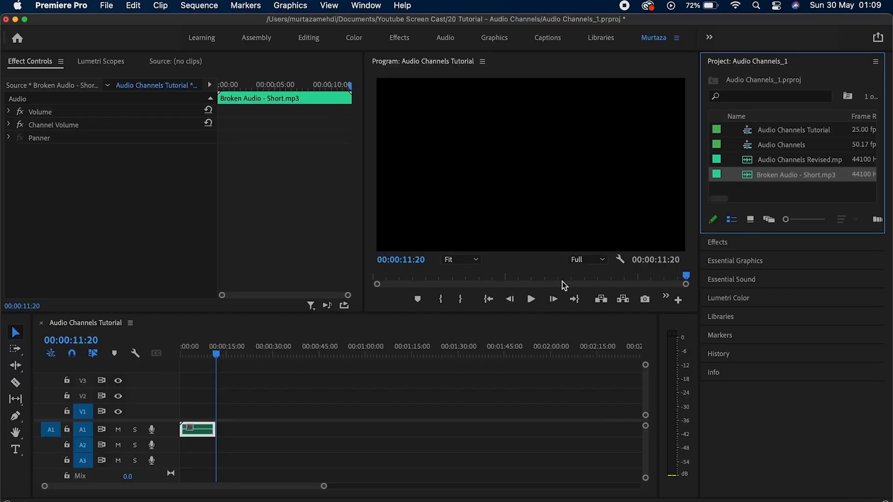
# Place the modified Broken Audio - Short.mp3 on track A1, with a gap after the existing clip, and play it from its start
pyautogui.click(781, 176)
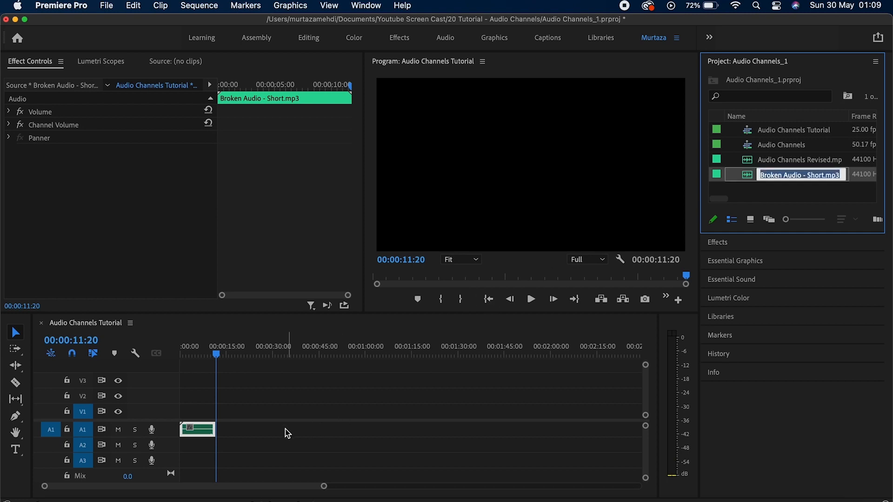
pyautogui.click(750, 181)
pyautogui.moveTo(481, 336); pyautogui.dragTo(282, 427)
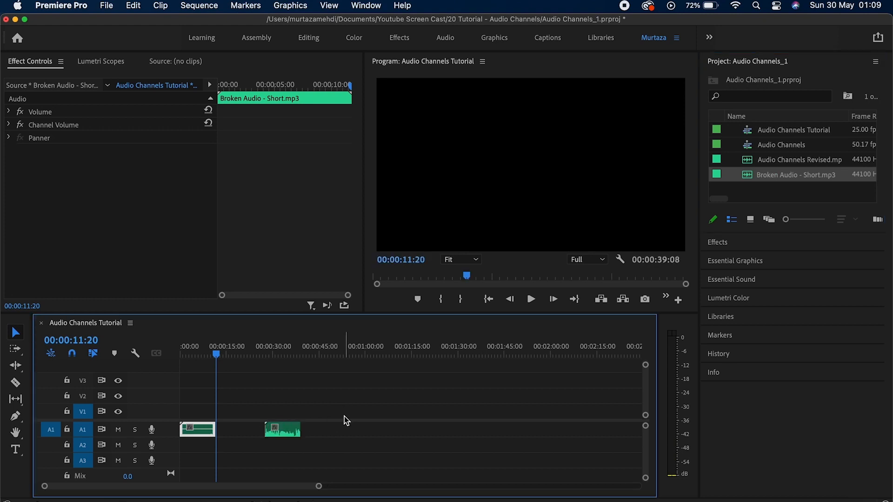
pyautogui.press('Down')
pyautogui.press('space')
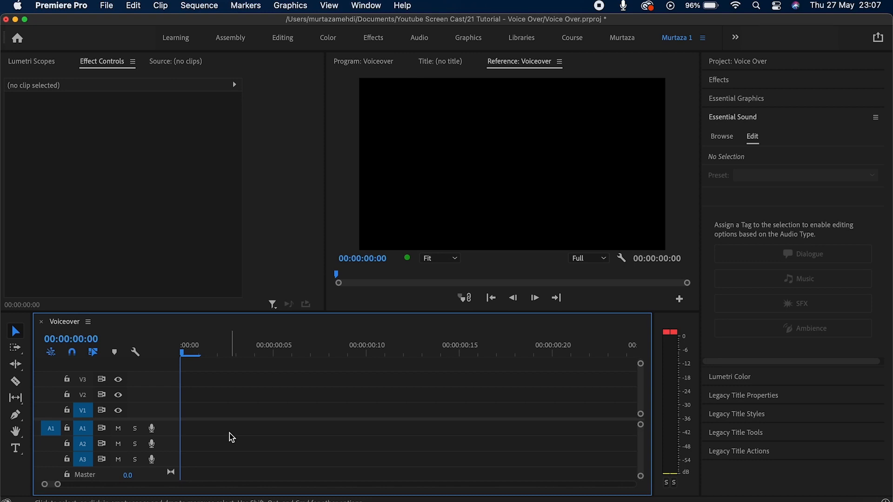
# Record a voice-over on track A1 from the start of the Voiceover sequence and fit the recorded clip in the timeline
pyautogui.click(155, 431)
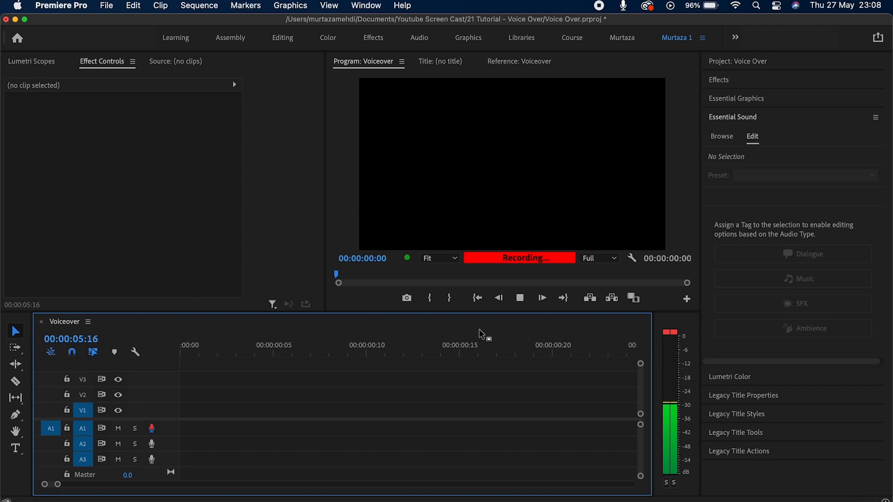
pyautogui.click(152, 430)
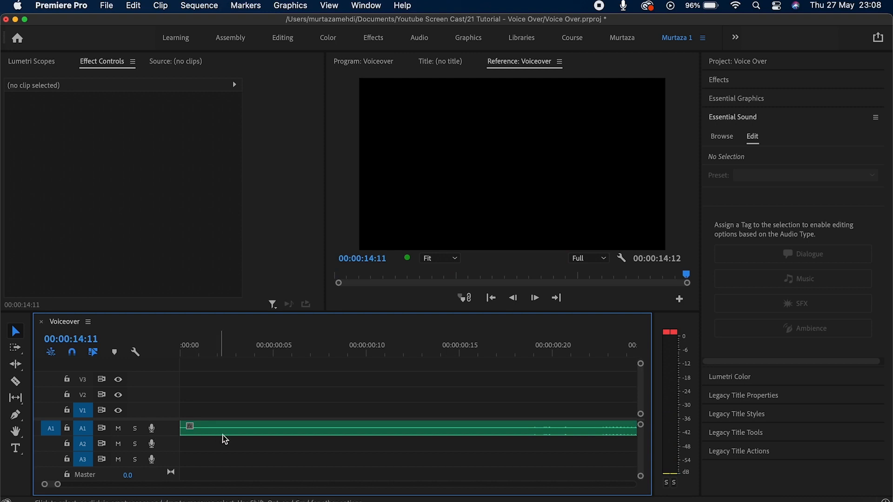
pyautogui.click(318, 432)
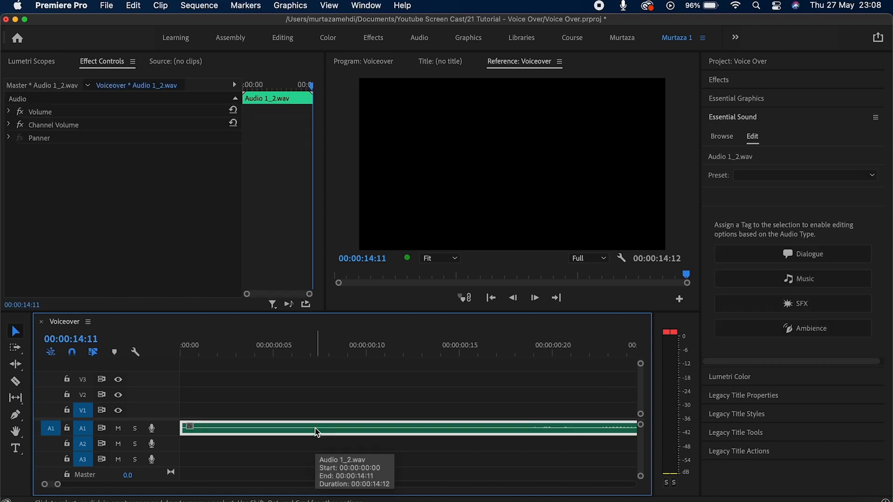
pyautogui.press('\\')
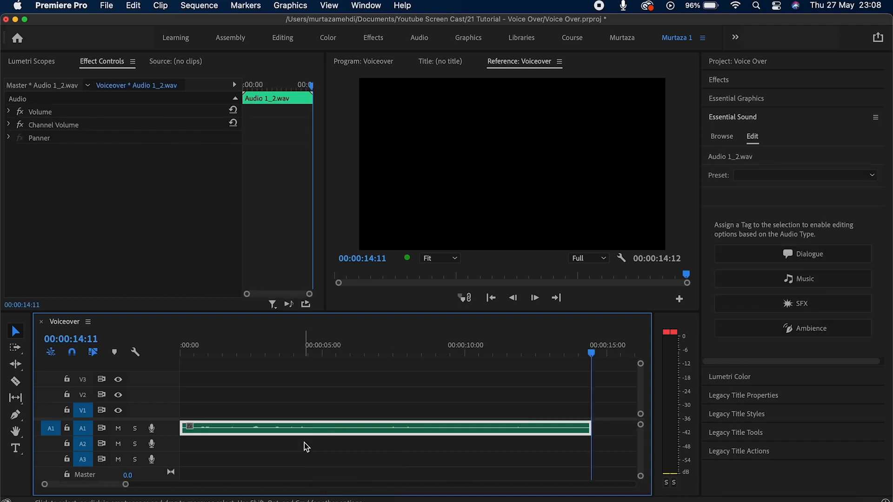
pyautogui.click(305, 443)
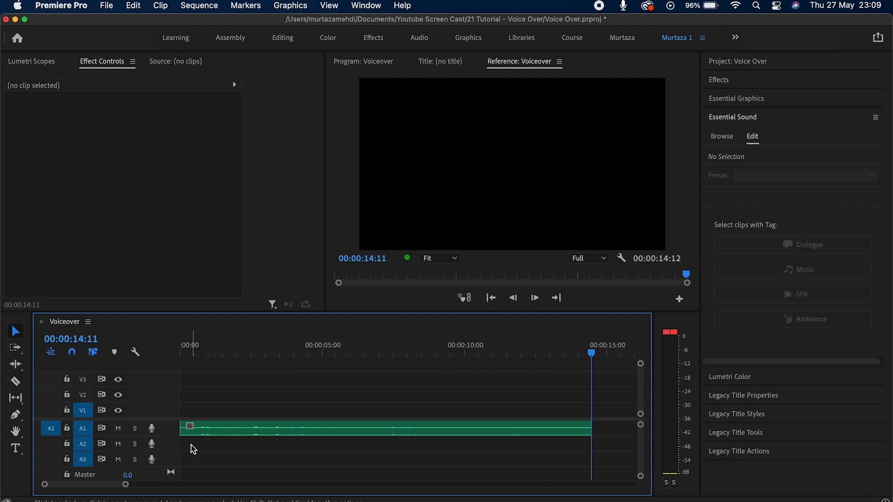
# Review the name, source, input and preroll options in track A1's voice-over record settings
pyautogui.rightClick(167, 428)
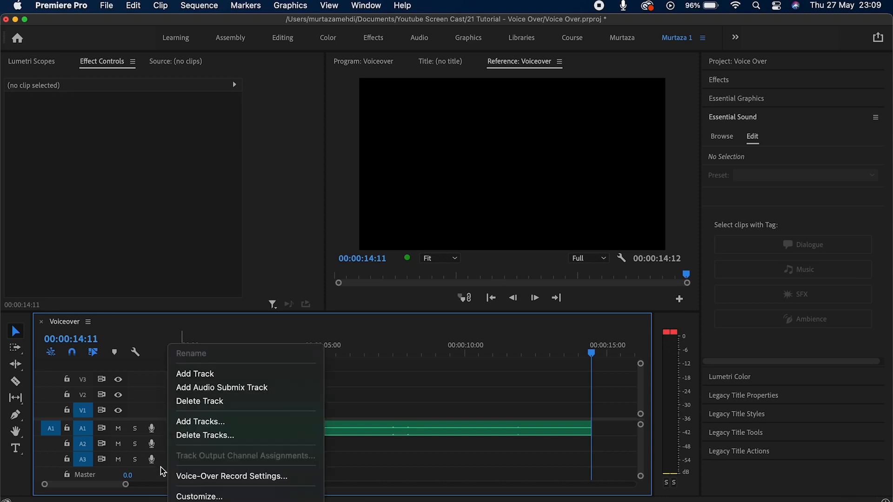
pyautogui.click(189, 476)
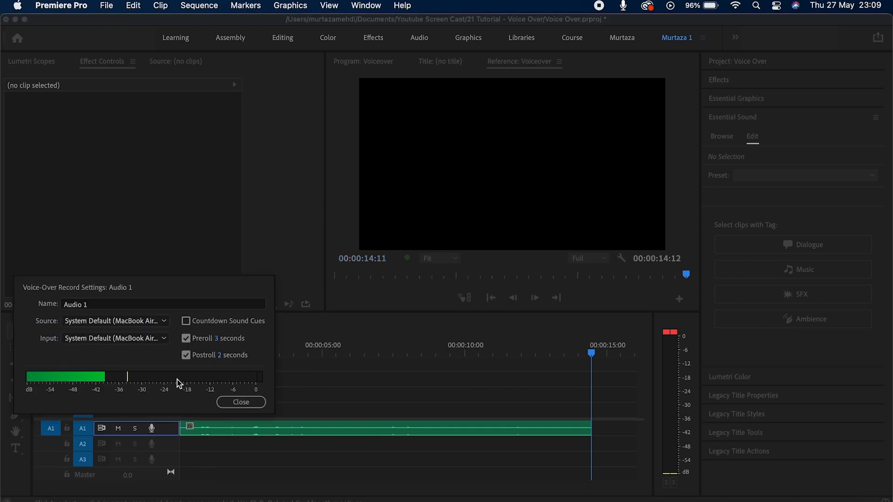
pyautogui.click(102, 308)
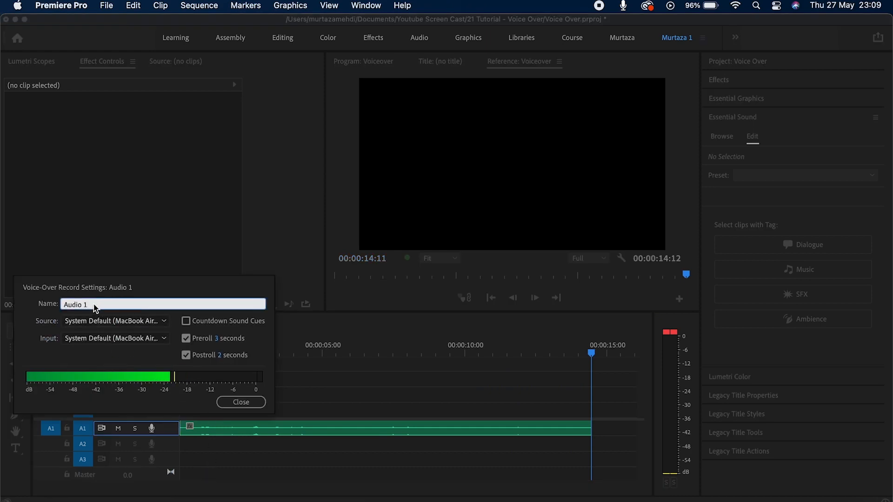
pyautogui.moveTo(93, 305); pyautogui.dragTo(73, 304)
pyautogui.click(98, 304)
pyautogui.click(241, 403)
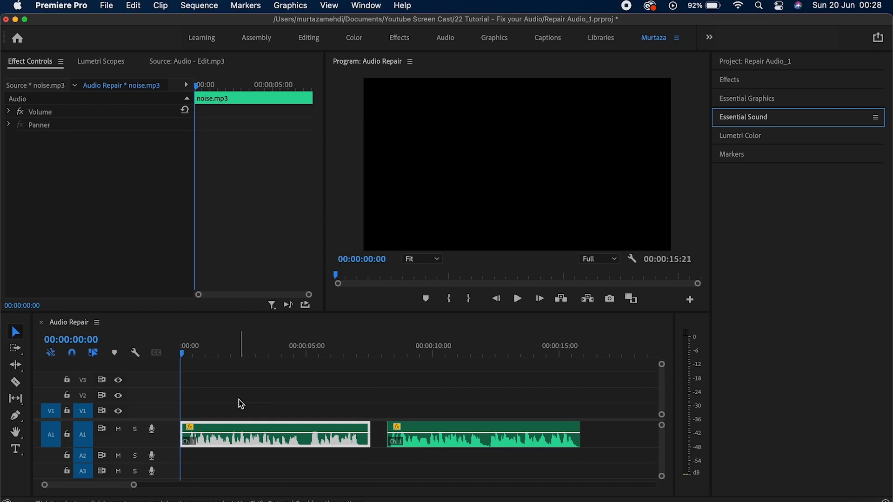
# Play both clips in the Audio Repair sequence, show the Essential Sound options for noise.mp3, and return to the start
pyautogui.press('space')
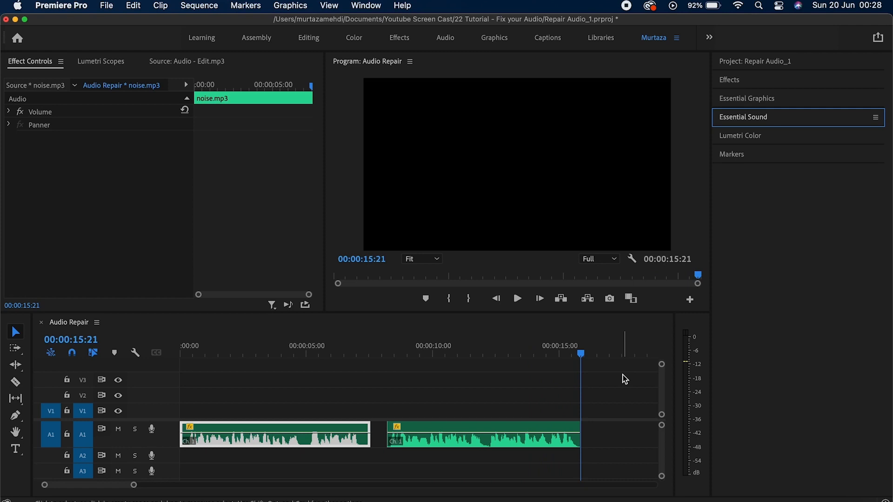
pyautogui.click(788, 123)
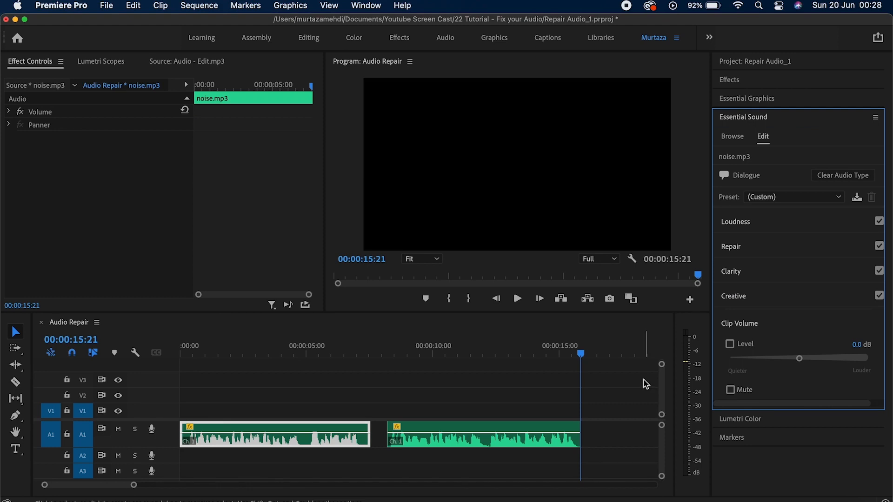
pyautogui.press('Up')
pyautogui.press('Up')
pyautogui.press('Up')
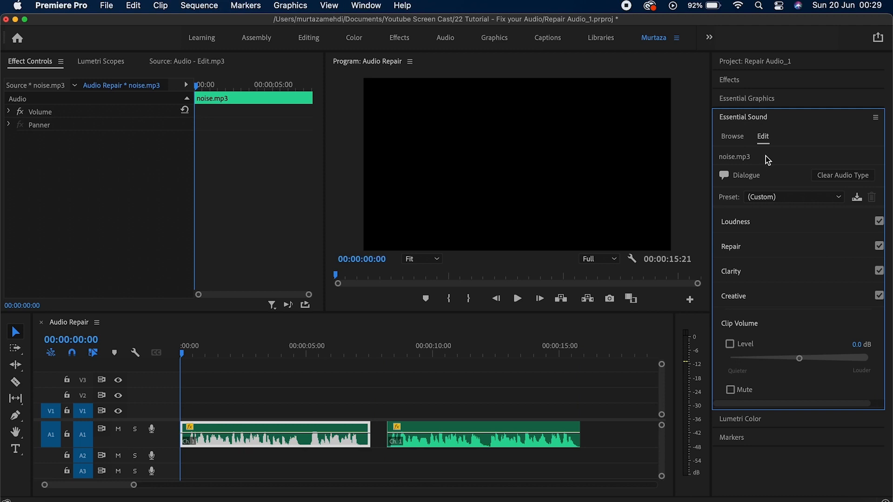
# Enable Reduce Noise at 1.6 in the Repair settings of the noise.mp3 clip
pyautogui.click(750, 242)
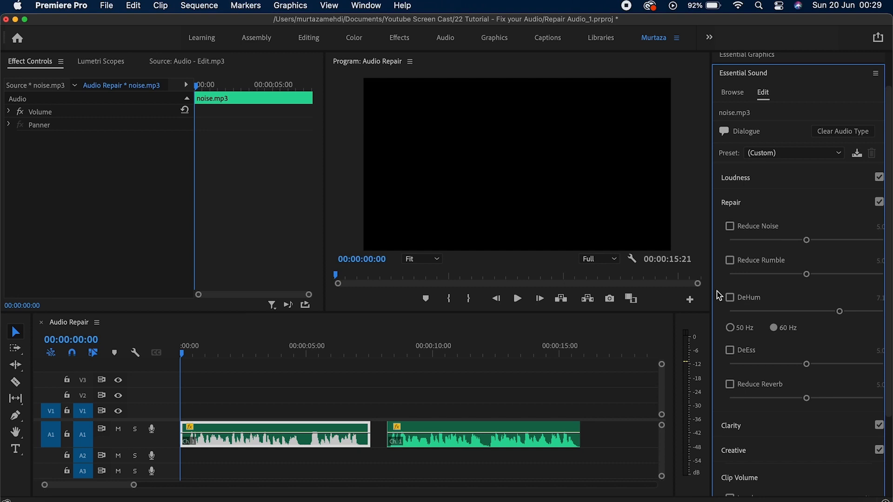
pyautogui.moveTo(711, 295); pyautogui.dragTo(699, 295)
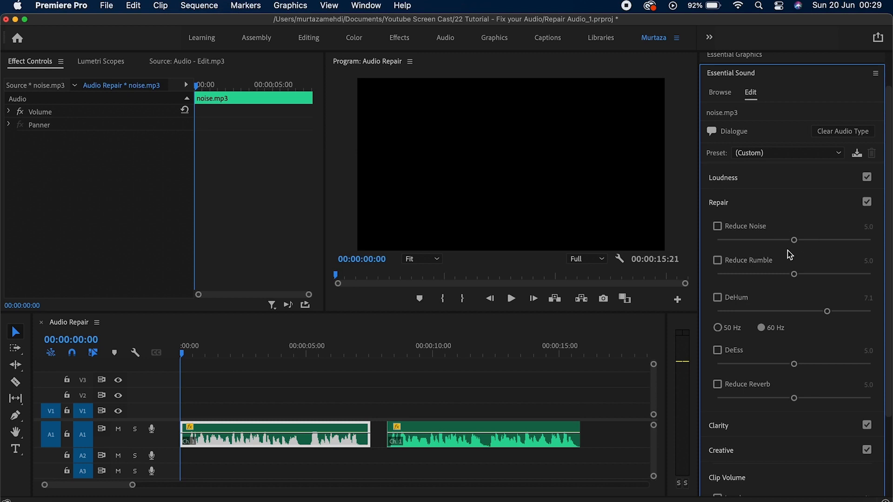
pyautogui.moveTo(763, 241); pyautogui.dragTo(741, 241)
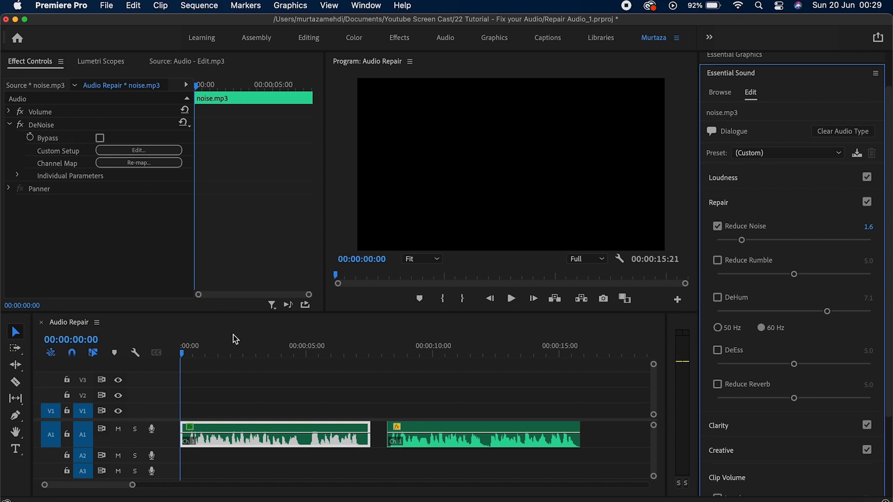
# Play noise.mp3 from the start to hear the light noise reduction, keeping the clip selected for further repair
pyautogui.click(236, 368)
pyautogui.press('space')
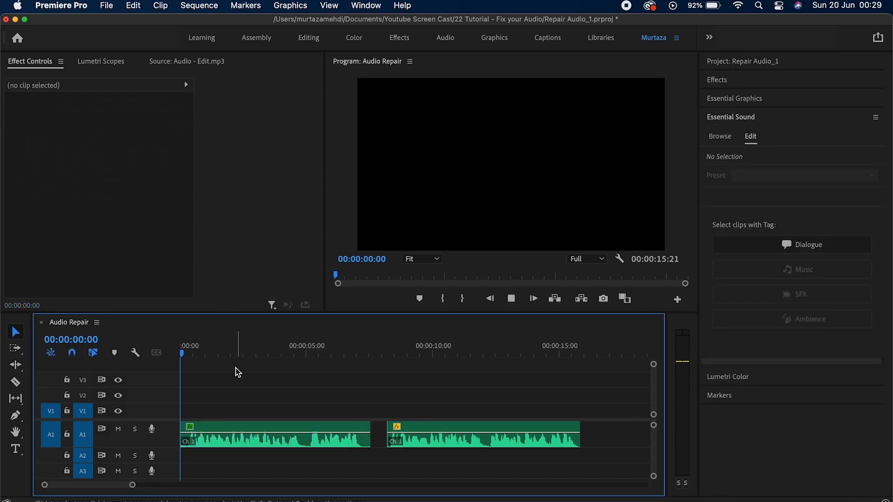
pyautogui.click(262, 439)
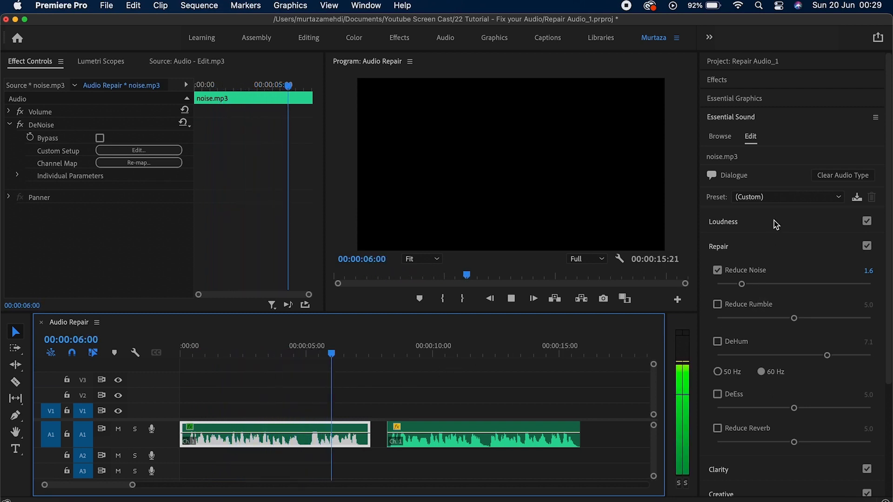
pyautogui.press('space')
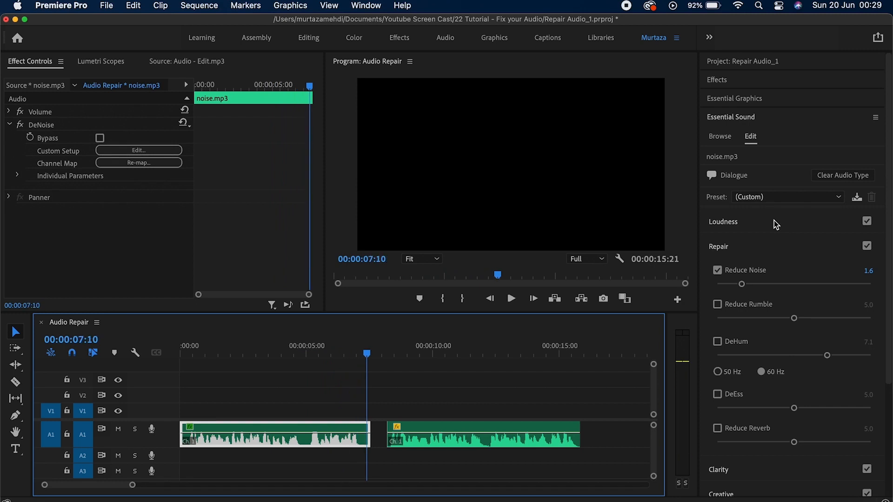
# Set Reduce Noise to 10.0 on noise.mp3 and play the clip from the start
pyautogui.moveTo(889, 189); pyautogui.dragTo(890, 282)
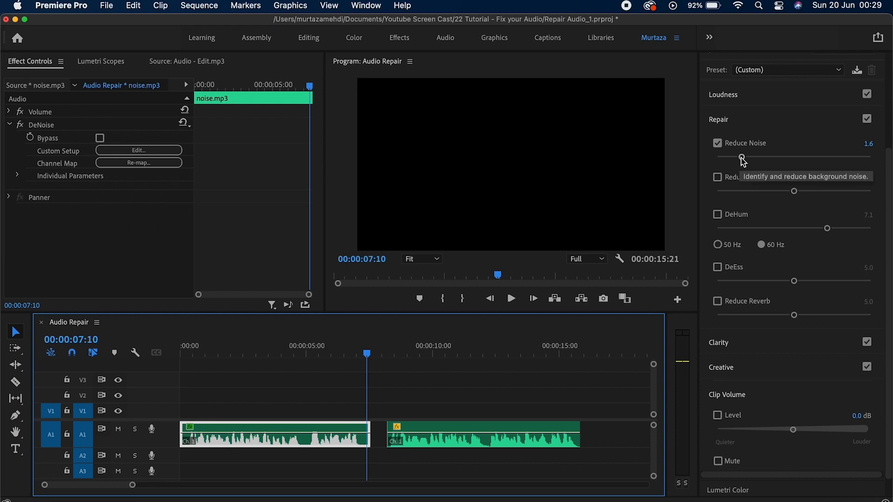
pyautogui.moveTo(743, 161); pyautogui.dragTo(747, 161)
pyautogui.moveTo(836, 163); pyautogui.dragTo(877, 169)
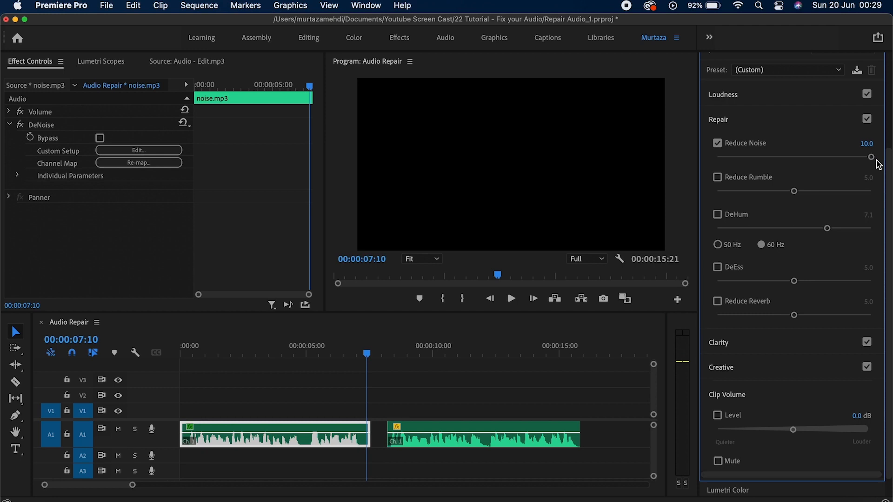
pyautogui.press('Home')
pyautogui.press('space')
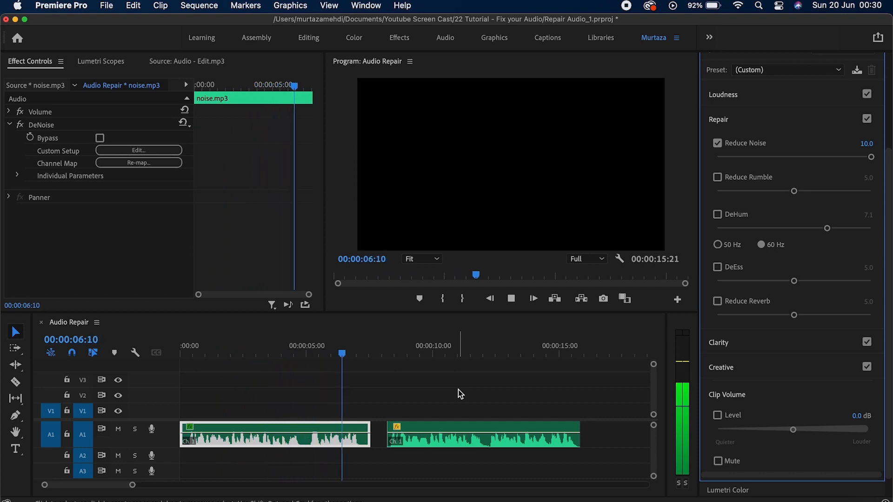
pyautogui.press('space')
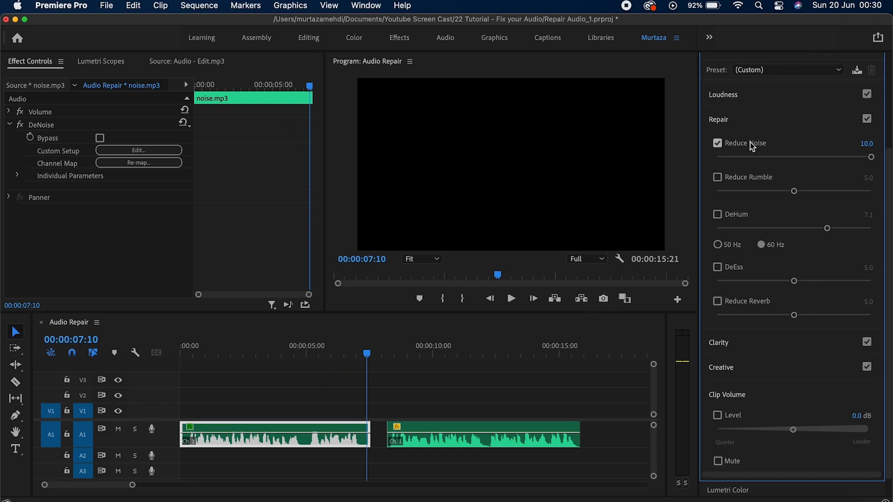
# Turn off Reduce Noise on noise.mp3 and return the playhead to the start of the sequence
pyautogui.click(719, 144)
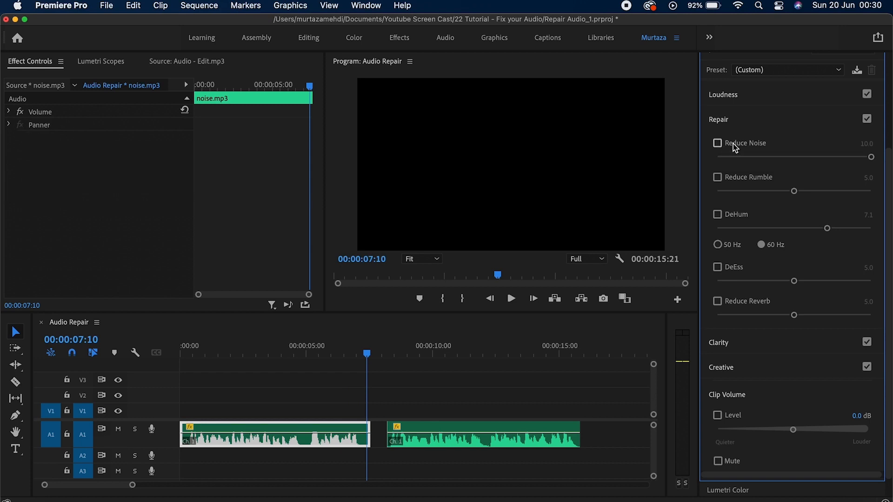
pyautogui.click(354, 431)
pyautogui.press('Home')
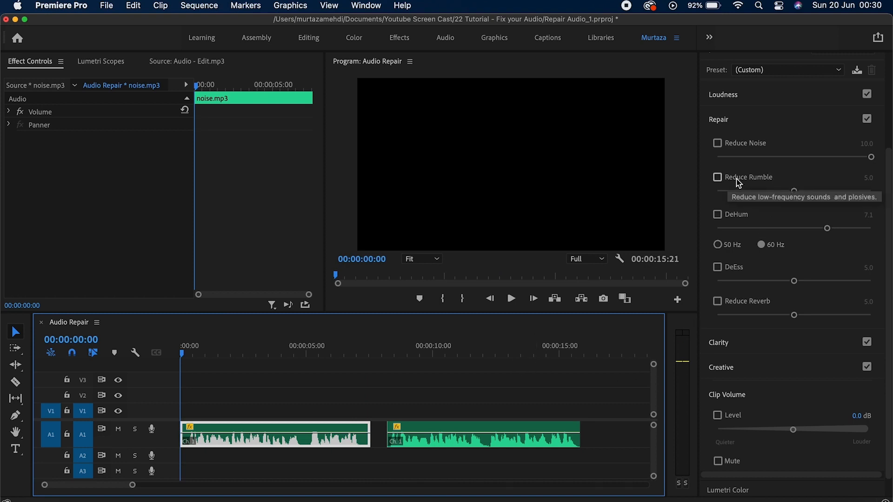
# Try Reduce Rumble and then DeHum at 50 Hz on noise.mp3, switching each one off again
pyautogui.click(718, 179)
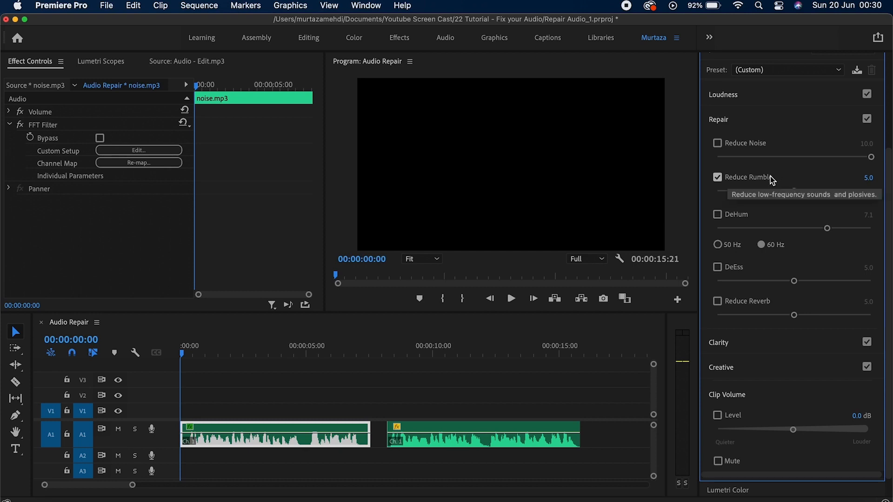
pyautogui.click(768, 178)
pyautogui.click(737, 216)
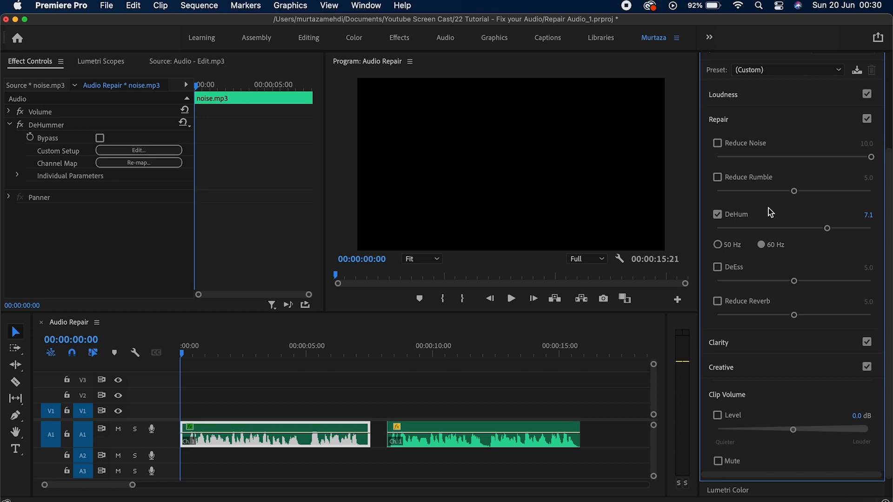
pyautogui.click(719, 245)
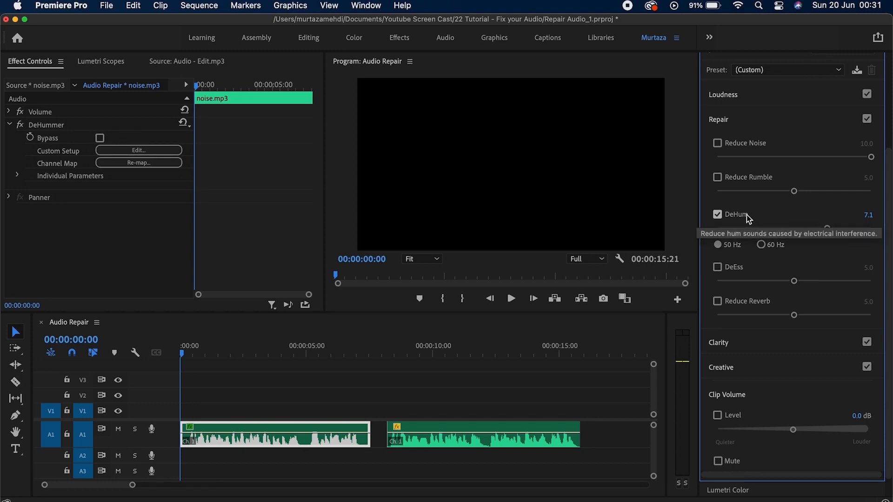
pyautogui.click(721, 217)
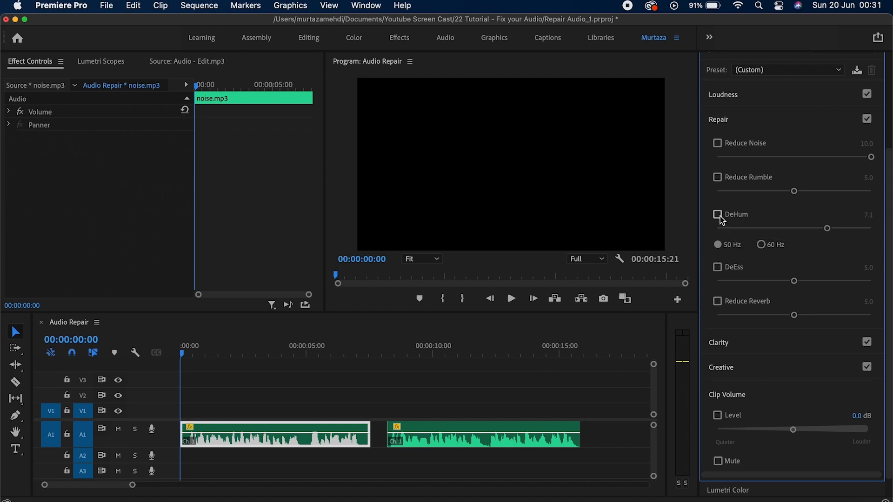
# Try DeEss at 5.0 on noise.mp3, play the clip, and switch DeEss off again
pyautogui.click(720, 269)
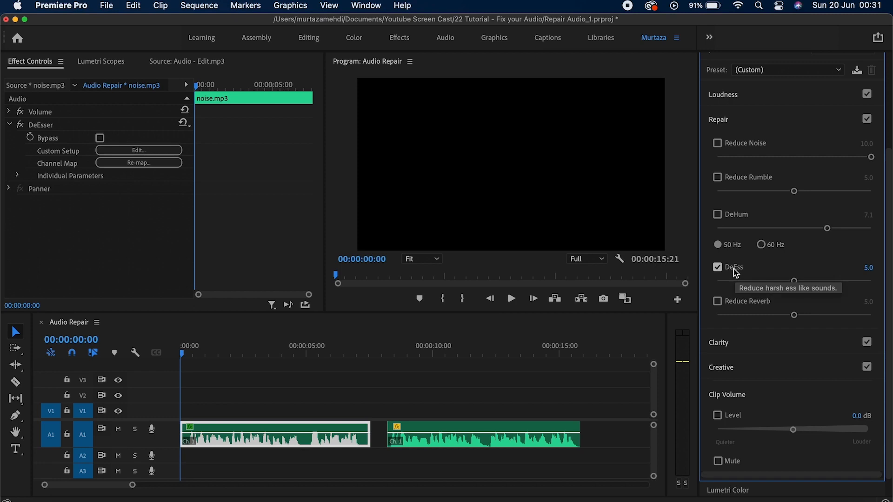
pyautogui.press('space')
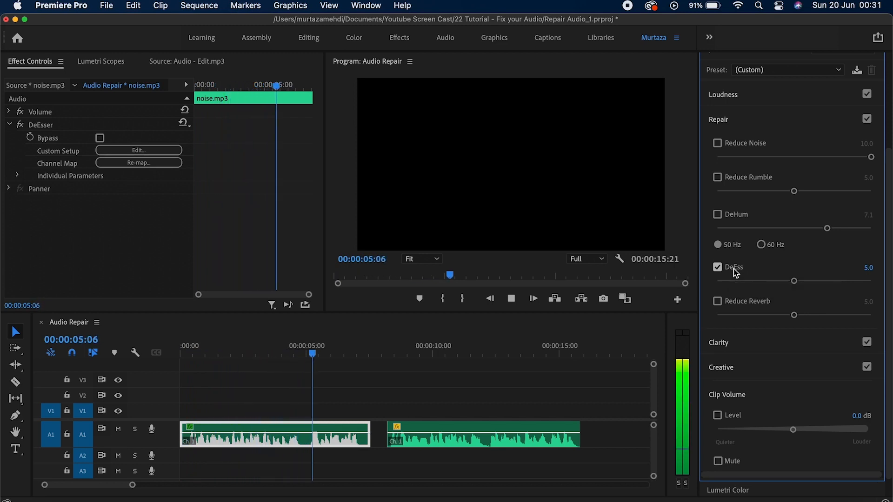
pyautogui.press('space')
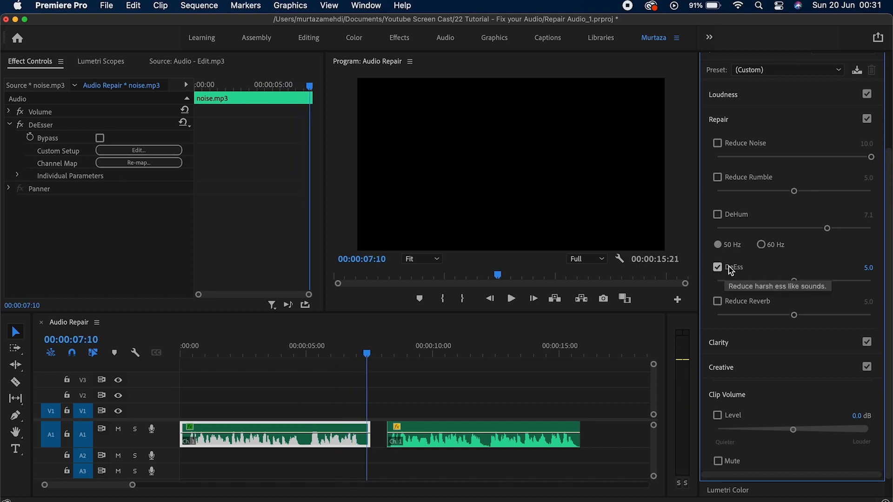
pyautogui.click(731, 270)
# Move to the reverb.mp3 clip and enable Reduce Reverb at 5.0 in its Repair settings
pyautogui.scroll(-2, 837, 279)
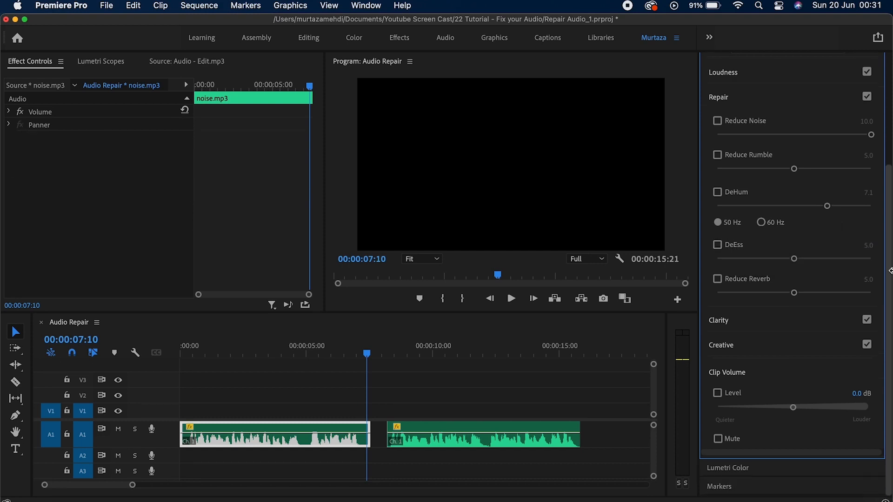
pyautogui.press('Down')
pyautogui.press('Down')
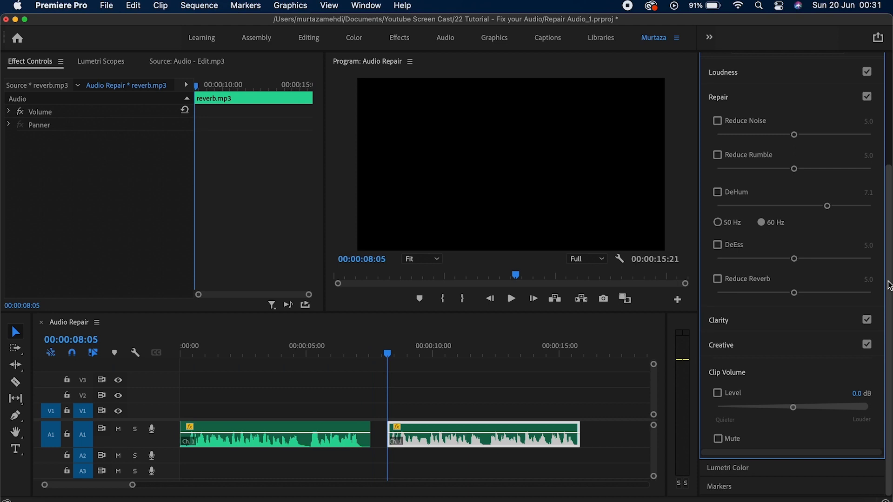
pyautogui.click(763, 281)
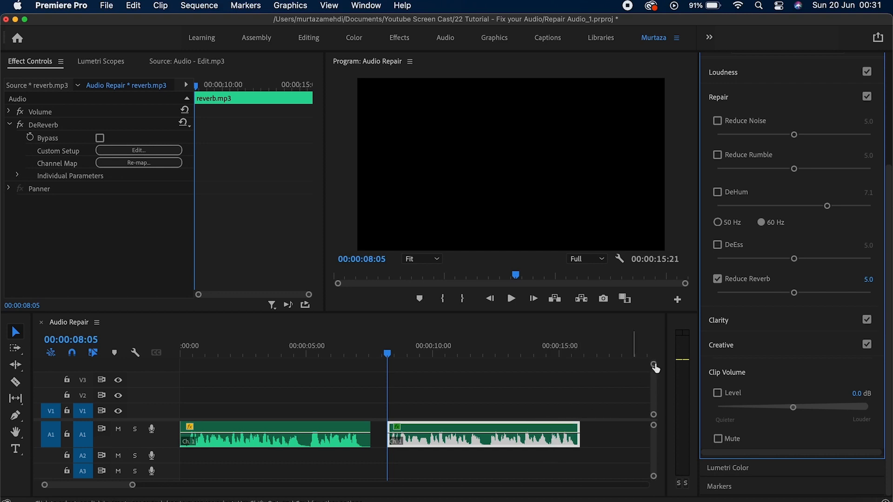
pyautogui.click(739, 283)
pyautogui.click(739, 283)
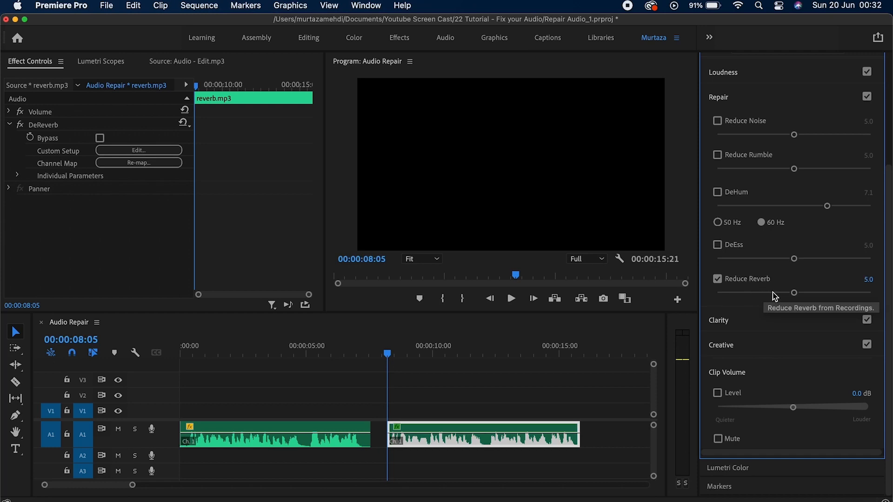
# Play reverb.mp3, raise Reduce Reverb to 10.0, and play the clip again from its start
pyautogui.press('space')
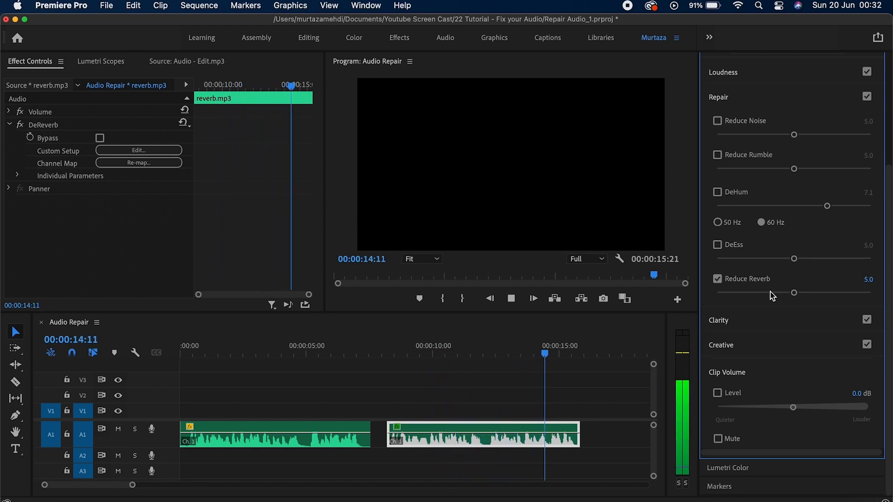
pyautogui.press('space')
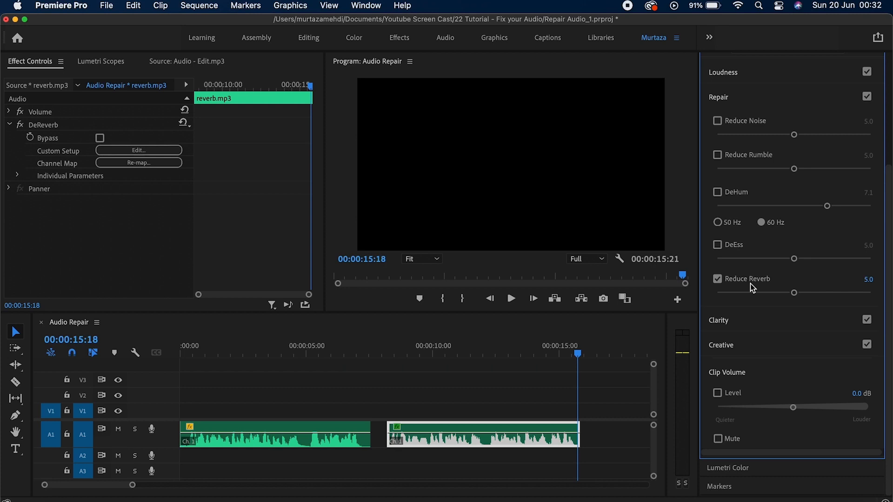
pyautogui.moveTo(794, 293); pyautogui.dragTo(878, 294)
pyautogui.press('Up')
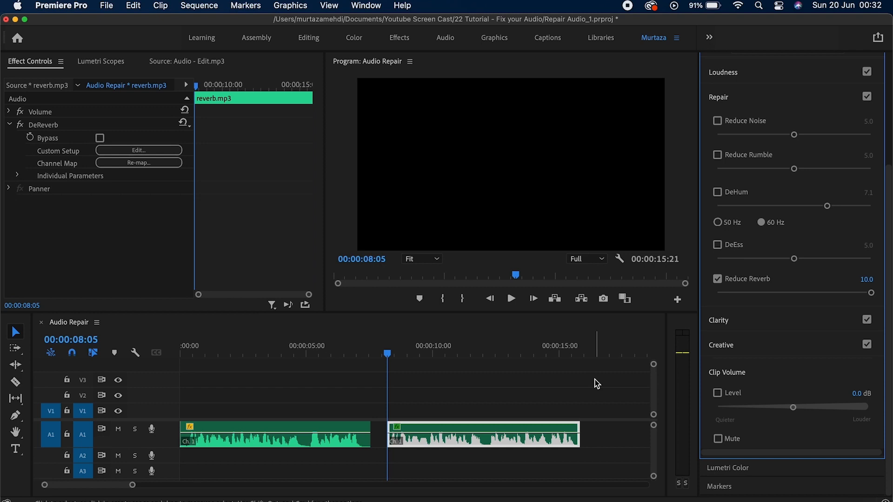
pyautogui.press('space')
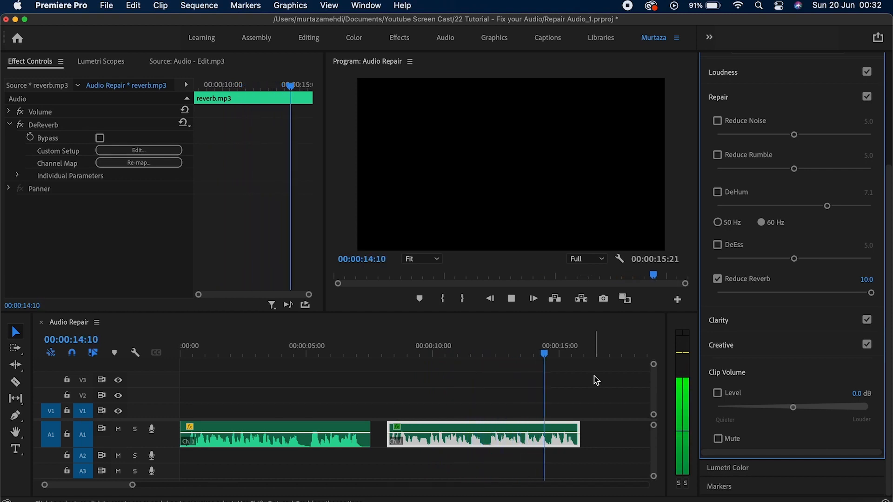
pyautogui.press('space')
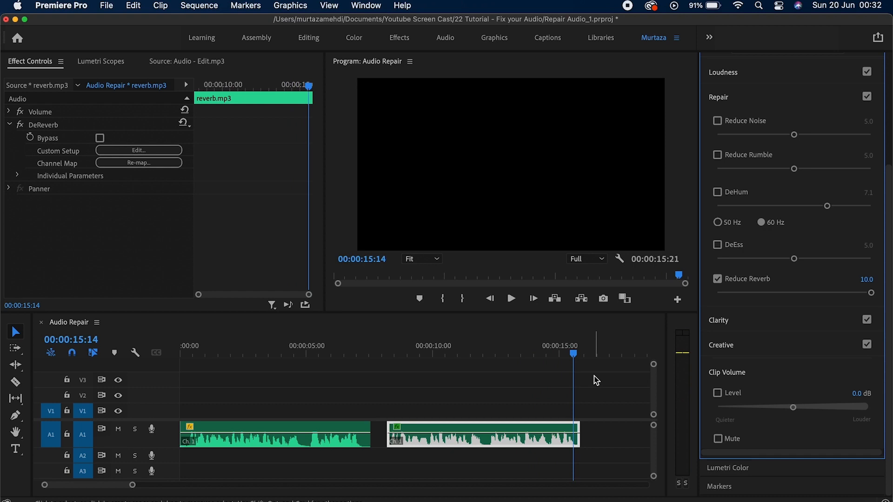
# Lower Reduce Reverb on reverb.mp3 to 4.0 and switch it off
pyautogui.click(718, 279)
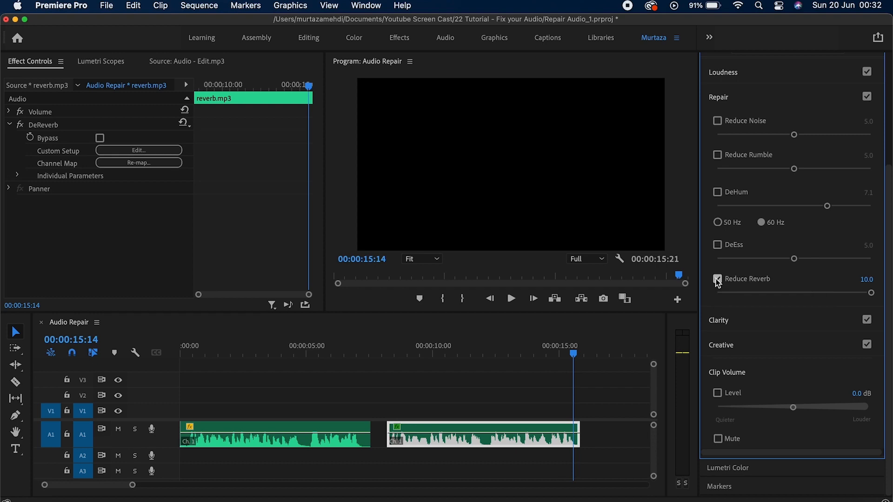
pyautogui.click(769, 281)
pyautogui.moveTo(871, 293); pyautogui.dragTo(780, 296)
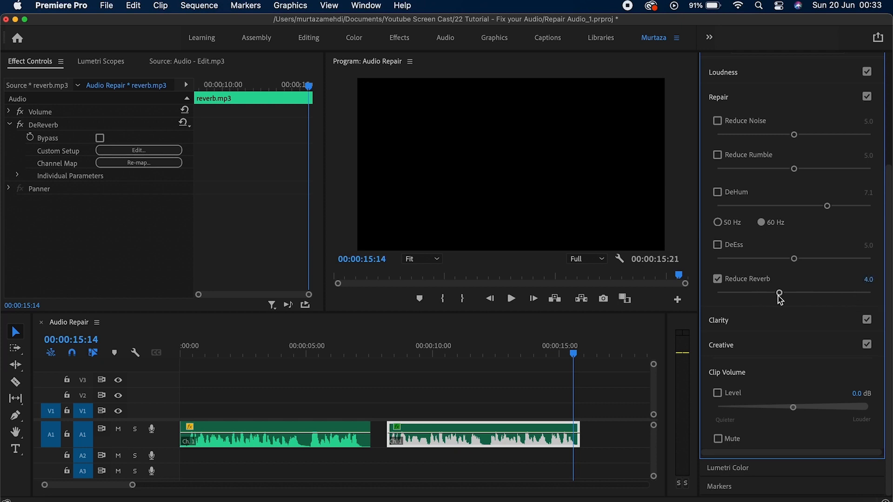
pyautogui.click(726, 281)
# Expand the Clarity settings and return the playhead to noise.mp3 at the start of the sequence
pyautogui.click(742, 320)
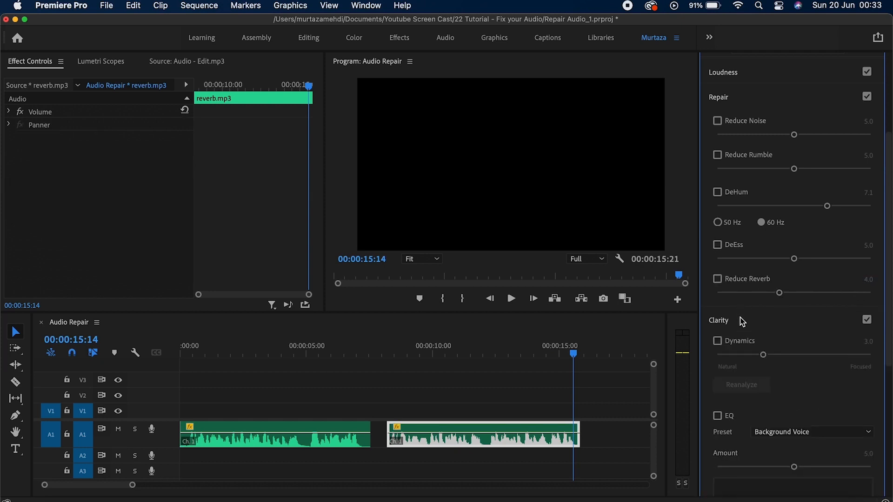
pyautogui.moveTo(889, 284); pyautogui.dragTo(889, 385)
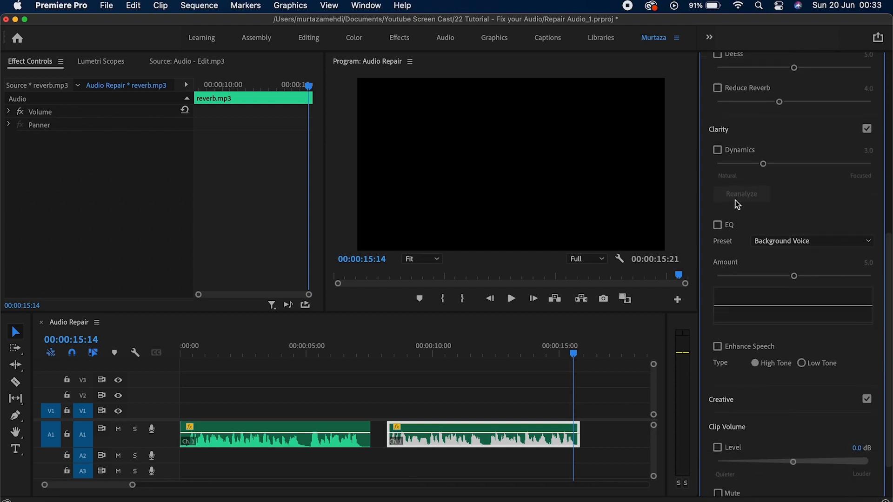
pyautogui.press('Up')
pyautogui.press('Up')
pyautogui.press('Up')
pyautogui.press('Down')
pyautogui.press('Up')
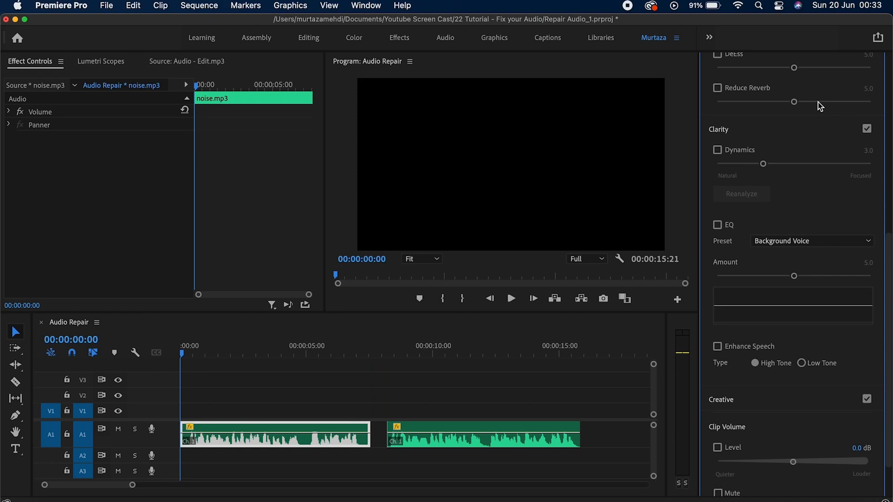
# Try Clarity Dynamics on noise.mp3, raising it to 10.0 during playback, and switch it off with the playhead back at the start
pyautogui.click(720, 153)
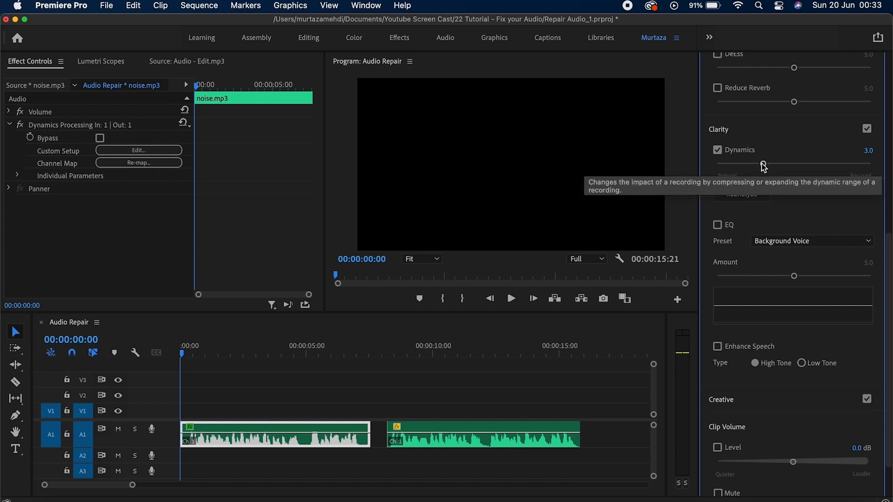
pyautogui.press('space')
pyautogui.moveTo(763, 164); pyautogui.dragTo(874, 164)
pyautogui.press('space')
pyautogui.press('space')
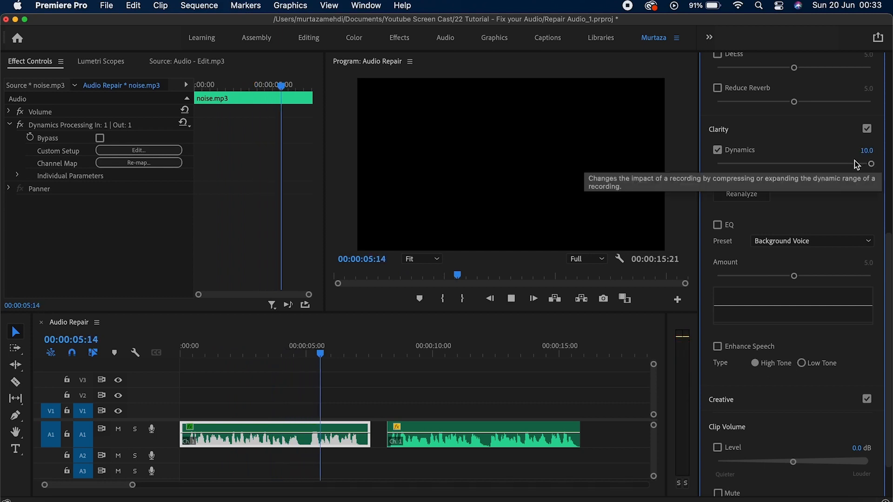
pyautogui.press('space')
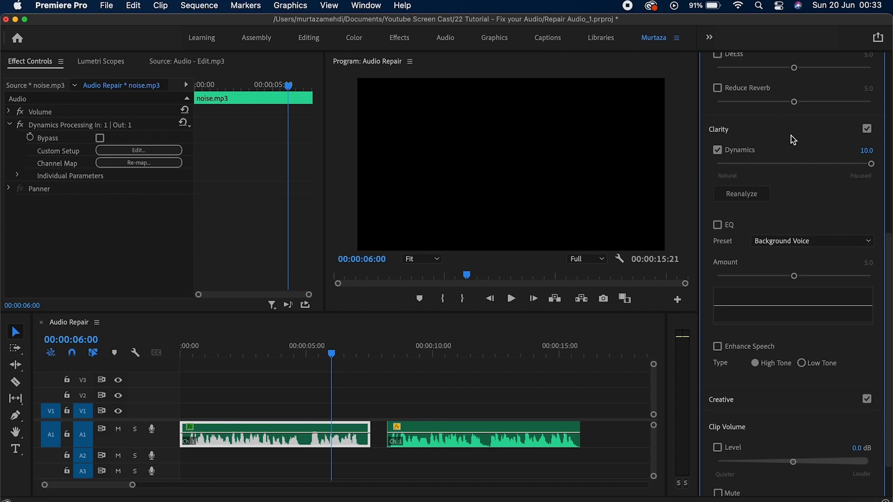
pyautogui.click(751, 153)
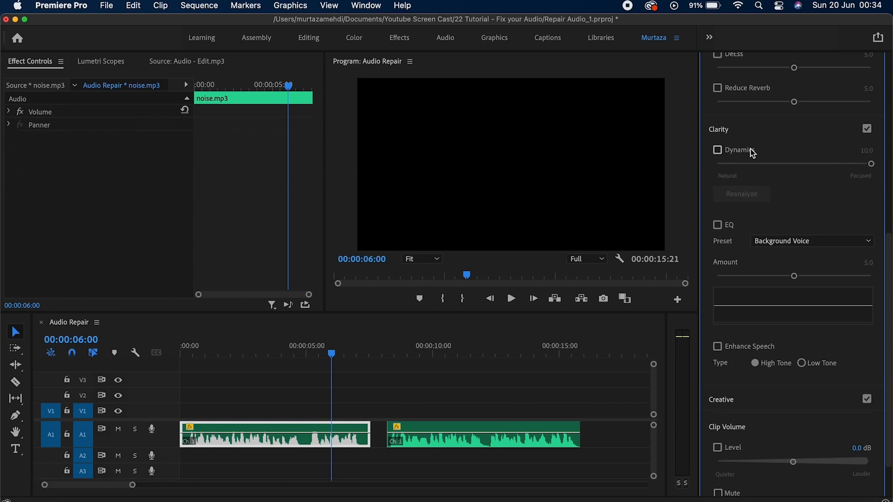
pyautogui.press('Home')
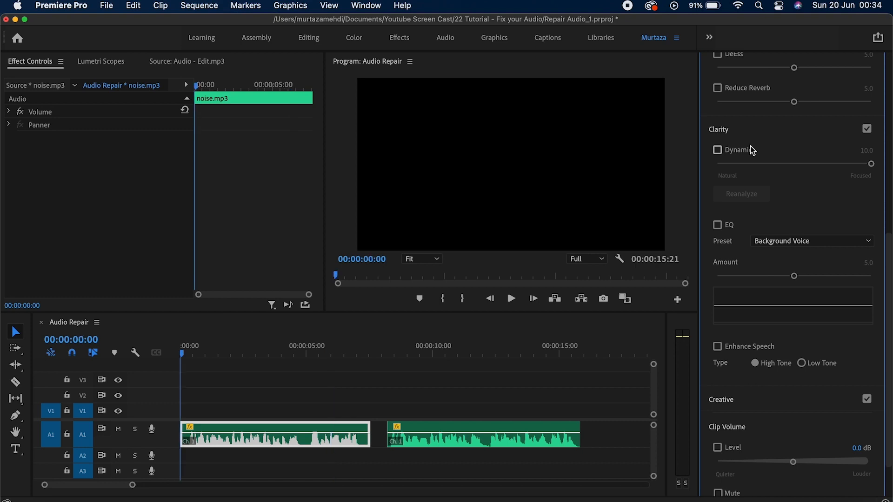
# Enable EQ on noise.mp3 with the Subtle Boost (Male) preset and play the clip
pyautogui.click(718, 225)
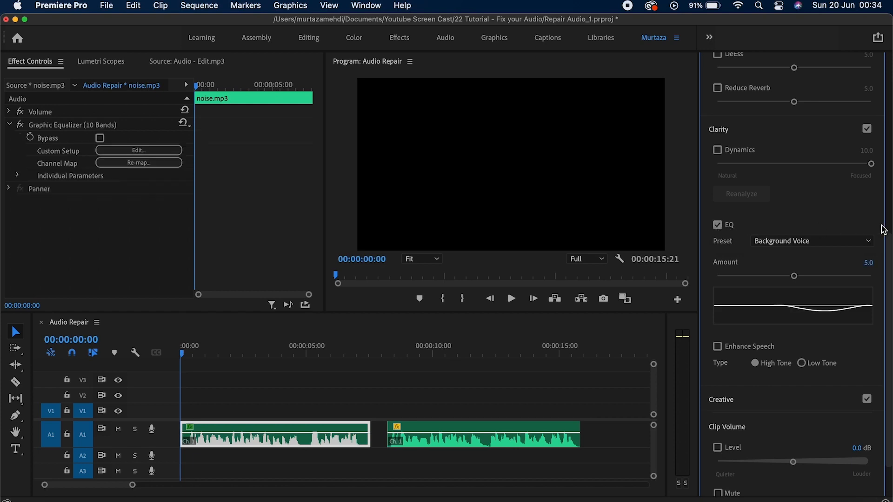
pyautogui.scroll(5, 834, 112)
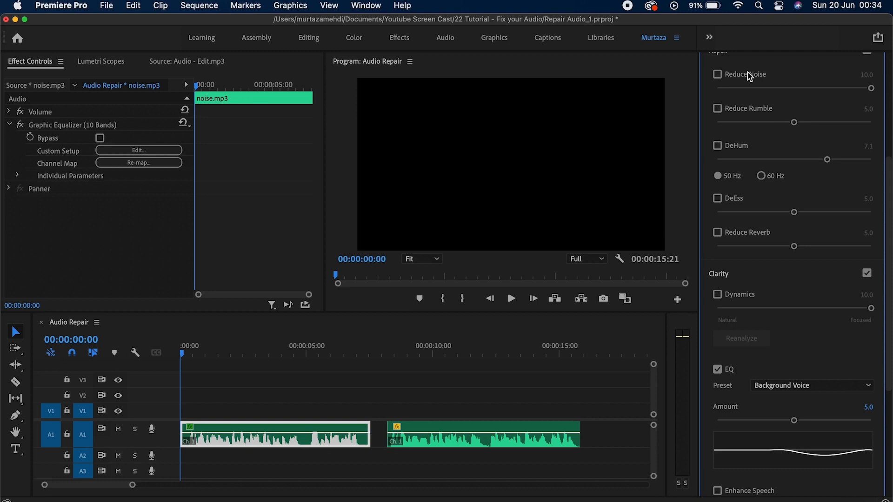
pyautogui.scroll(-5, 755, 237)
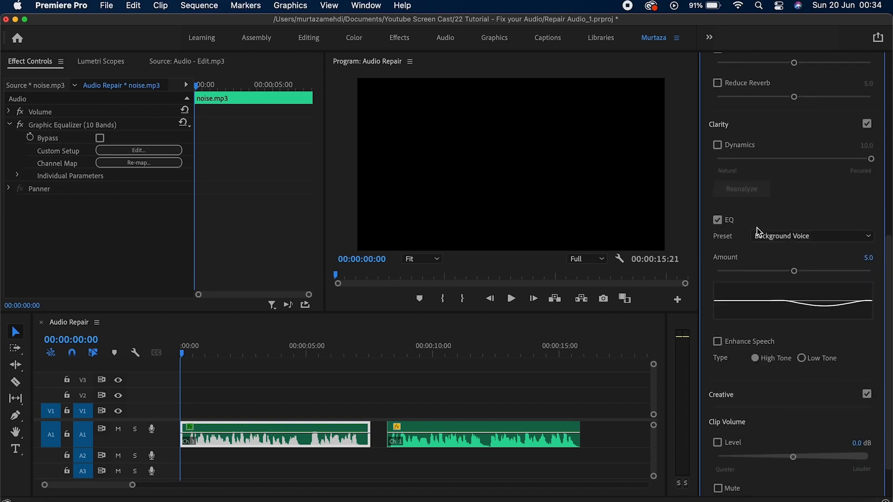
pyautogui.click(784, 238)
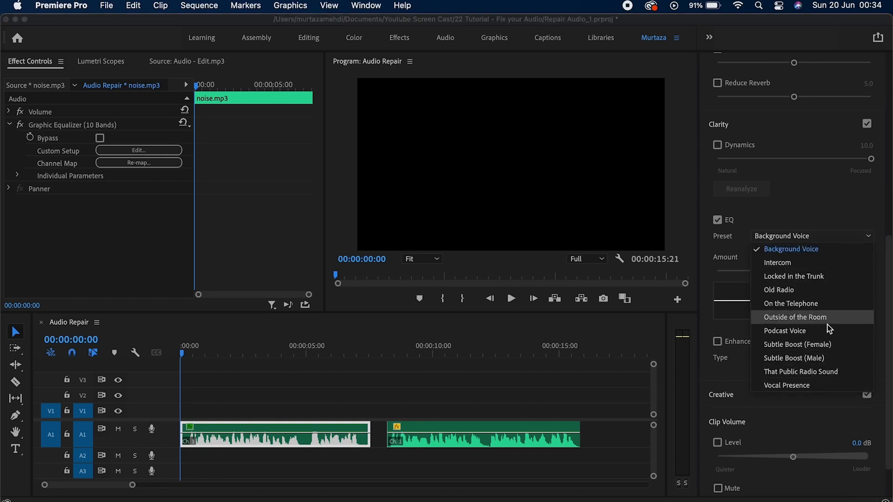
pyautogui.click(807, 359)
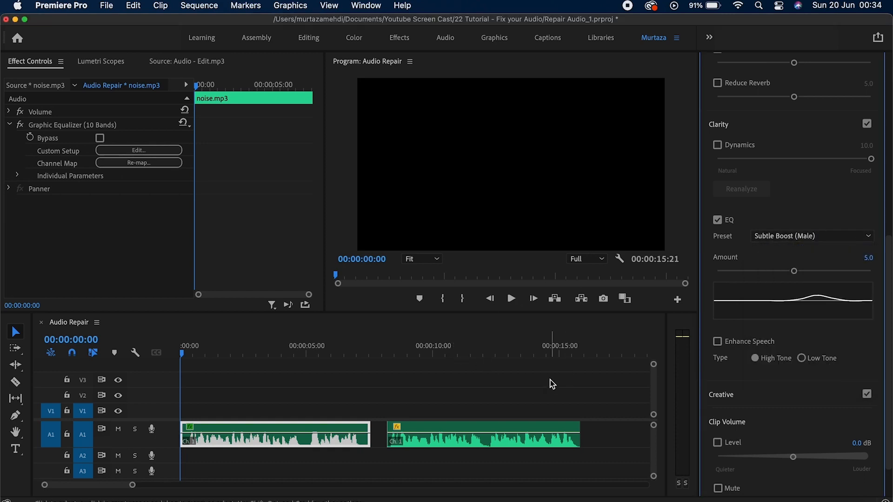
pyautogui.press('space')
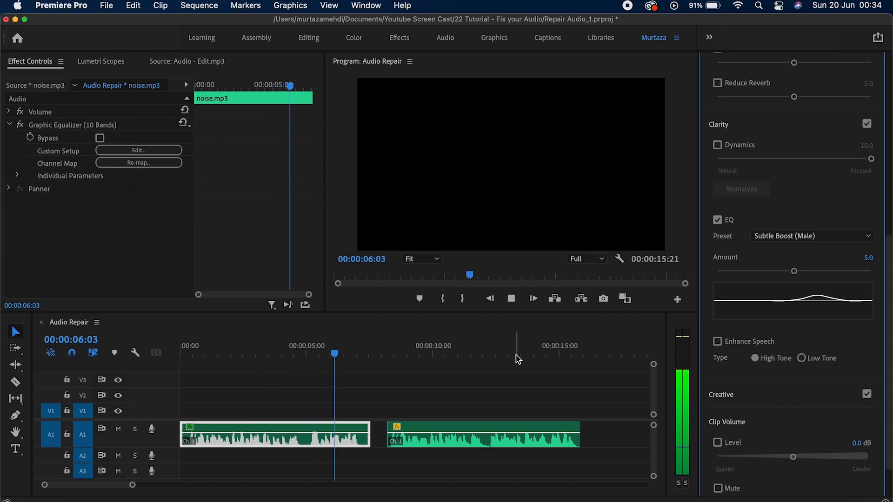
pyautogui.press('space')
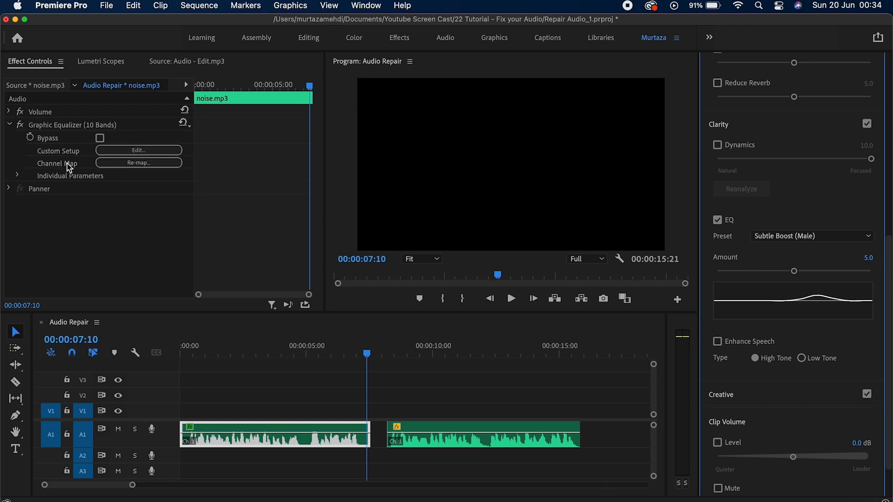
# Review the Graphic Equalizer's custom setup and preset list, and turn off EQ on noise.mp3 with the playhead back at the start
pyautogui.click(148, 150)
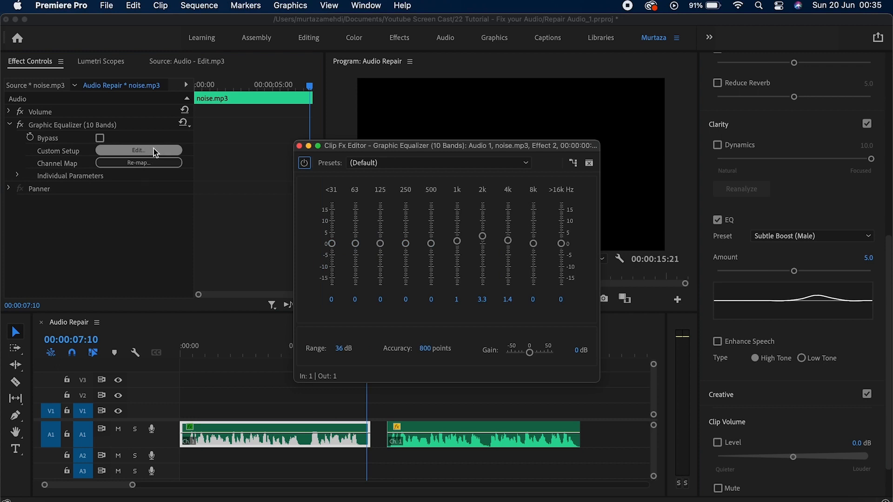
pyautogui.click(395, 162)
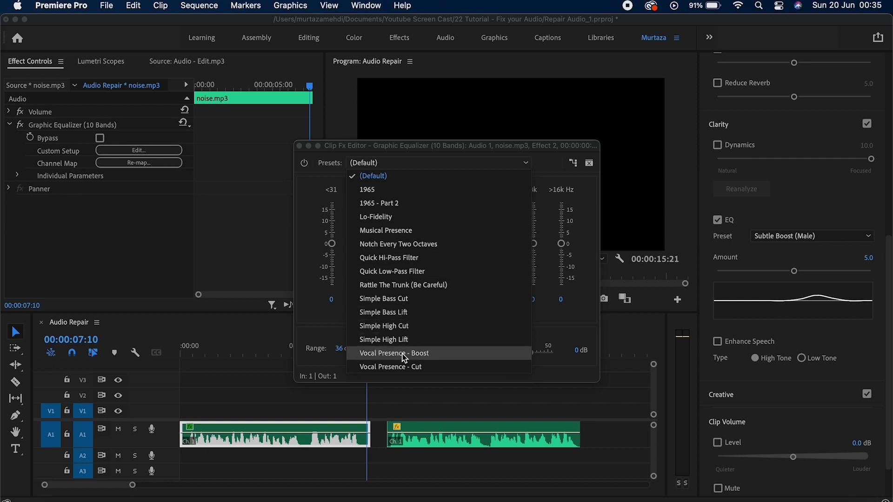
pyautogui.click(408, 149)
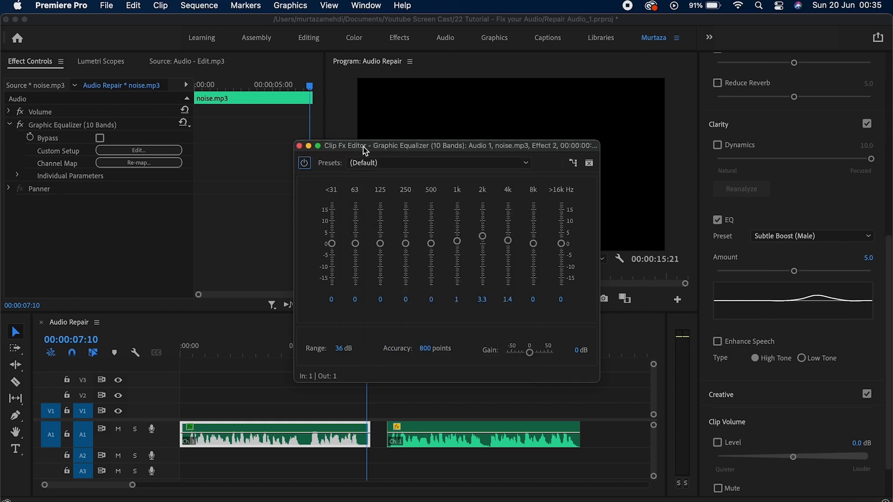
pyautogui.click(300, 147)
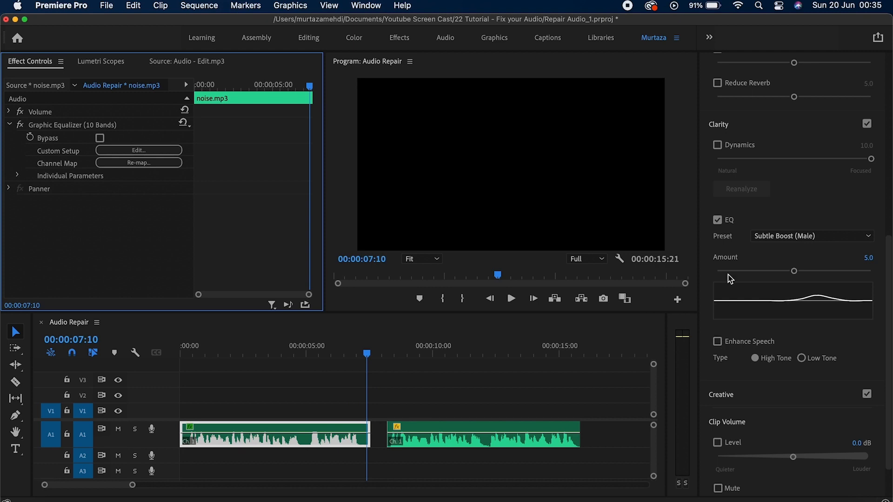
pyautogui.click(719, 220)
pyautogui.press('Home')
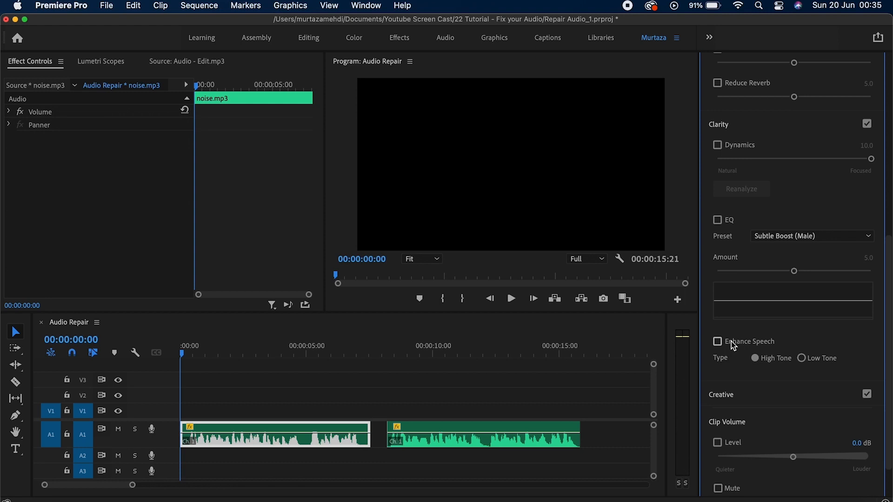
# Try Enhance Speech on noise.mp3, comparing High Tone and Low Tone during playback, and switch it off again
pyautogui.click(731, 342)
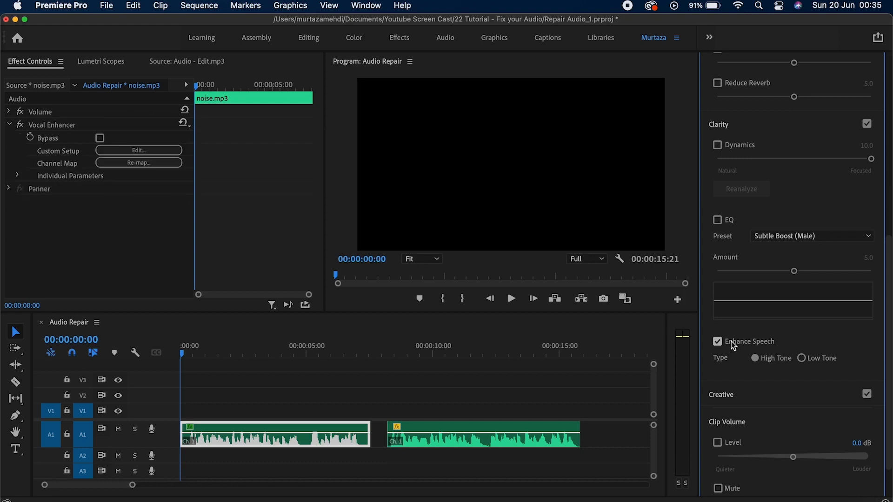
pyautogui.press('space')
pyautogui.click(802, 359)
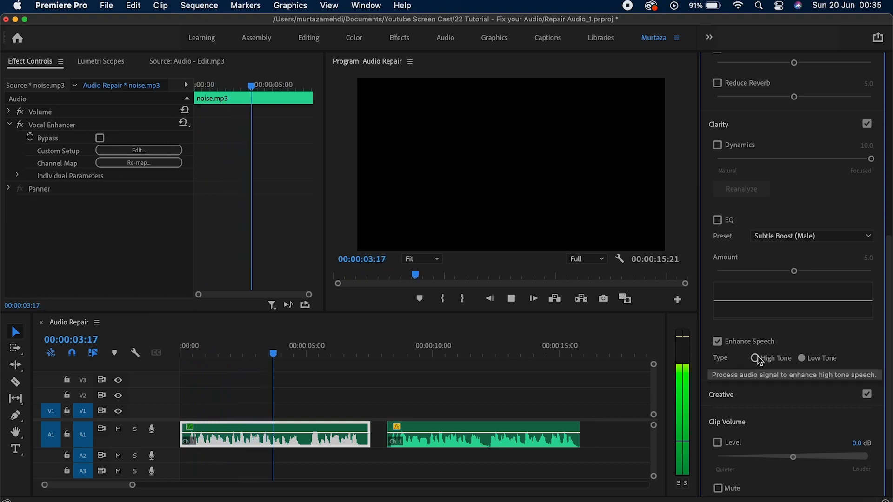
pyautogui.click(755, 358)
pyautogui.click(800, 359)
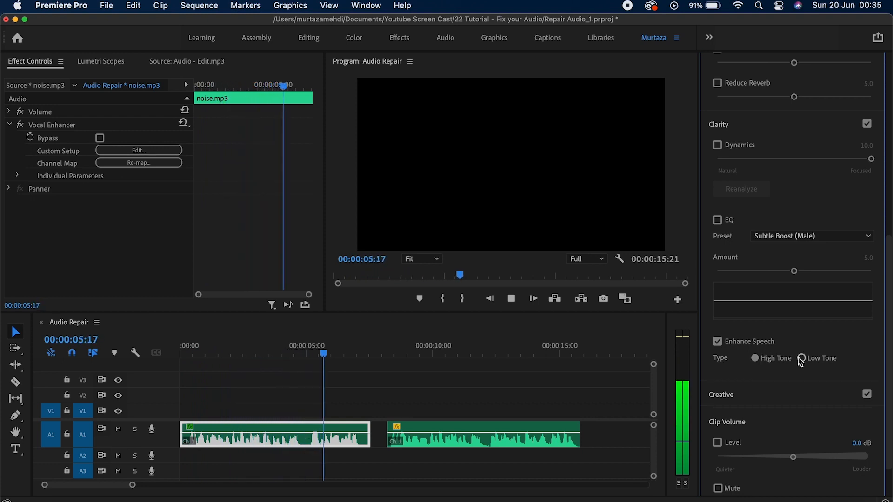
pyautogui.press('space')
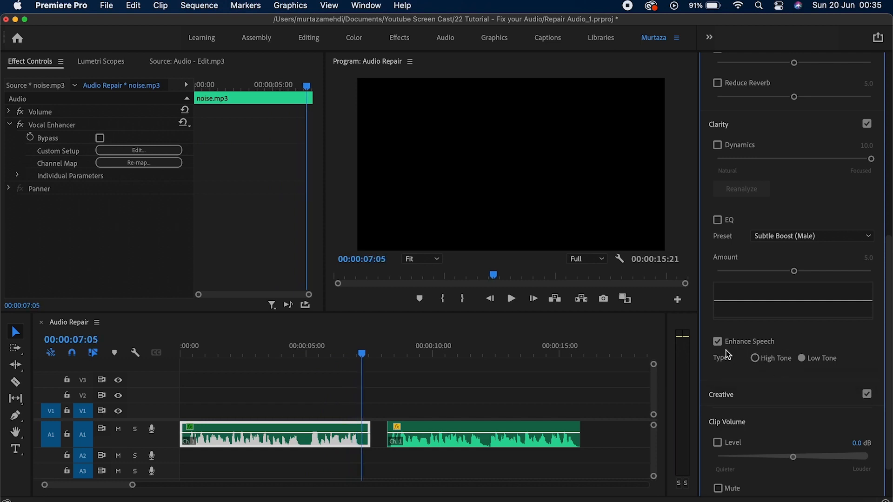
pyautogui.click(763, 343)
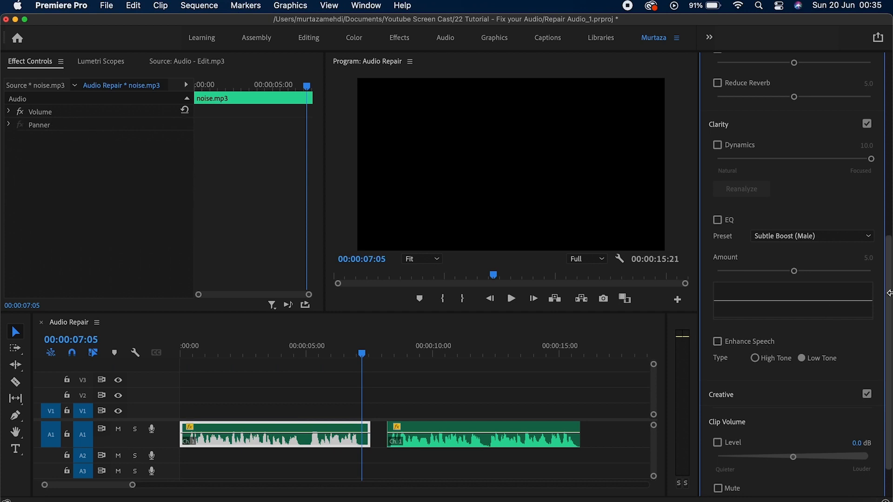
# Expand the Creative settings for noise.mp3 down to the Reverb options
pyautogui.scroll(-3, 867, 376)
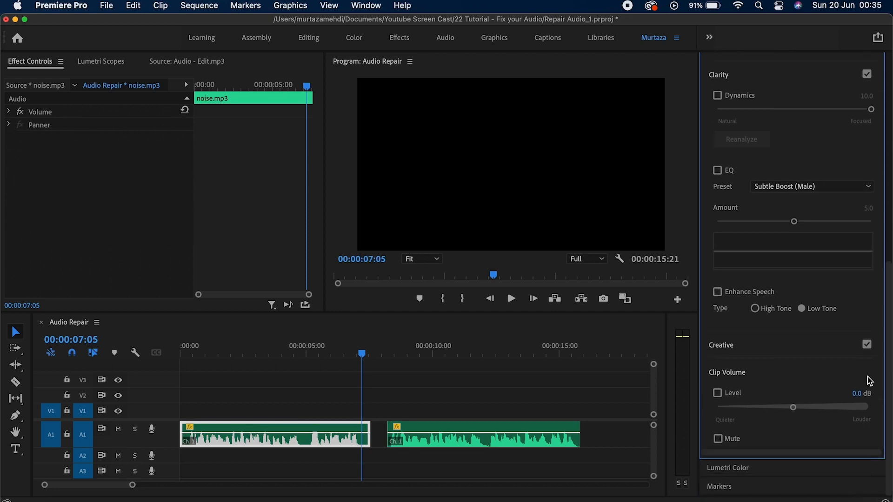
pyautogui.click(773, 350)
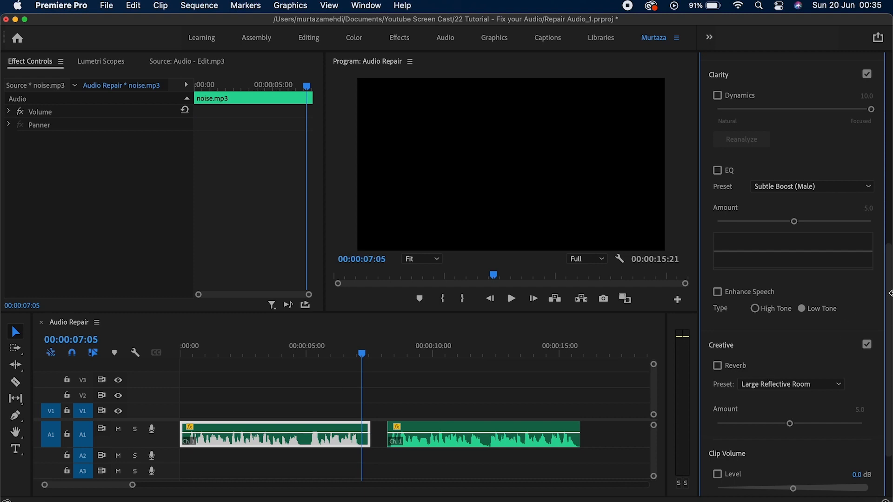
pyautogui.scroll(-4, 890, 306)
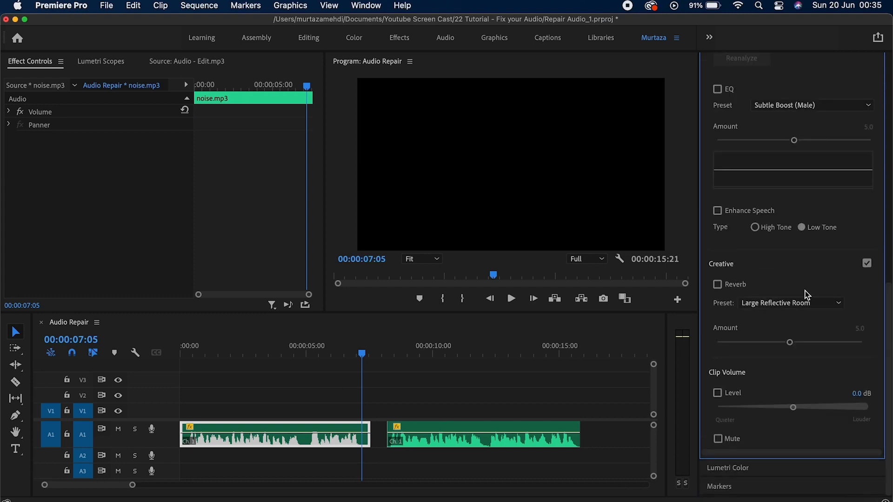
# Enable Reverb on noise.mp3 with the Auditorium preset and play the clip from the start
pyautogui.press('Home')
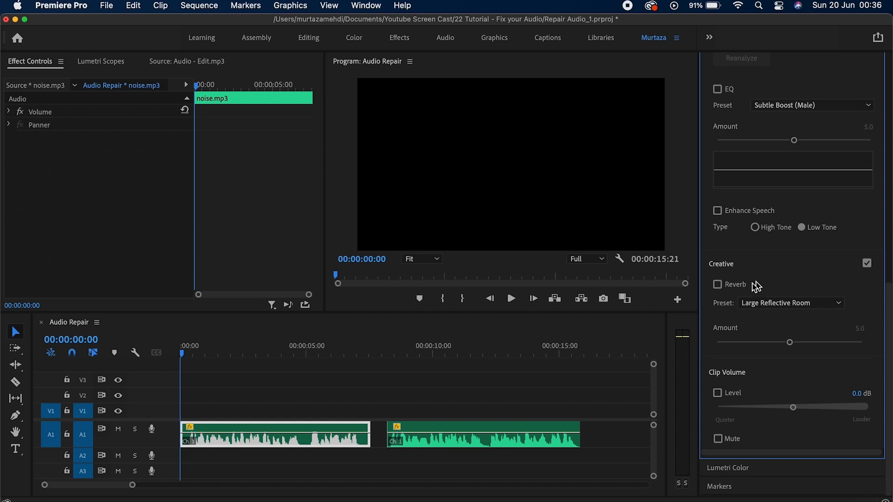
pyautogui.click(721, 286)
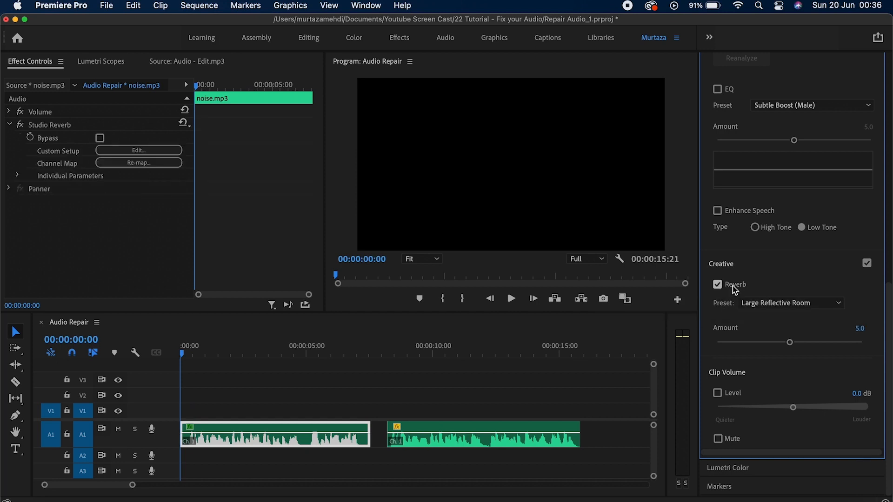
pyautogui.click(802, 303)
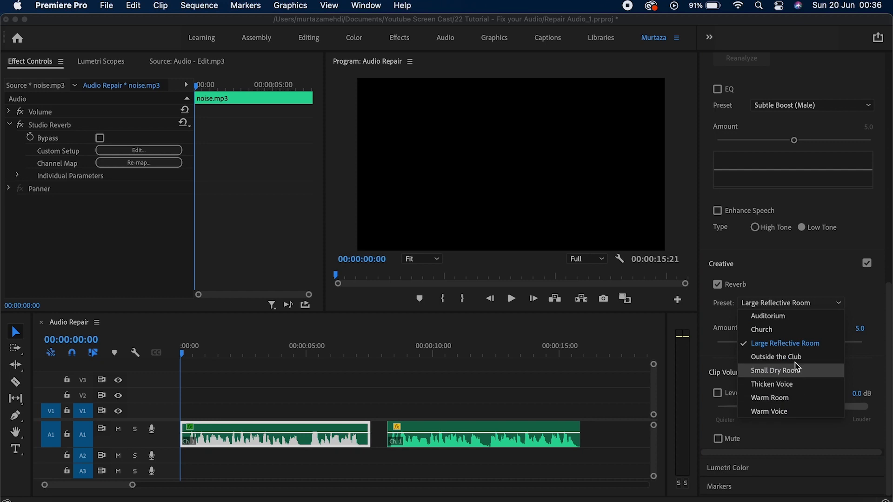
pyautogui.click(791, 316)
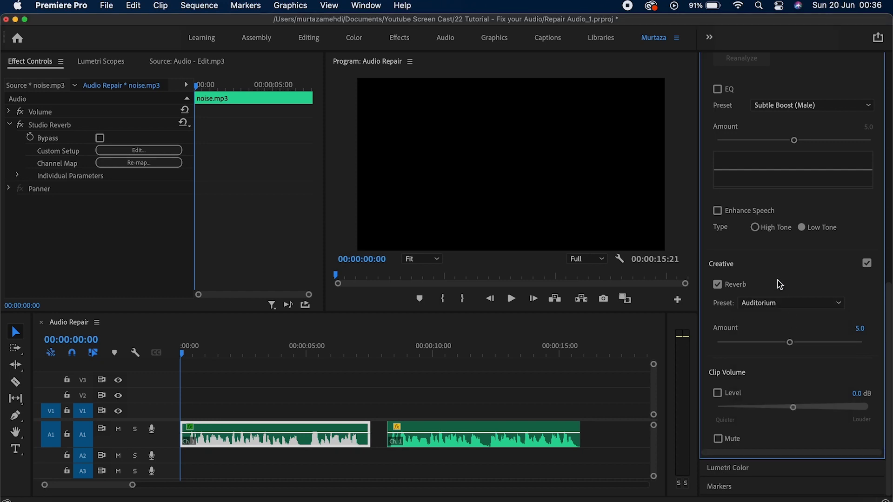
pyautogui.press('space')
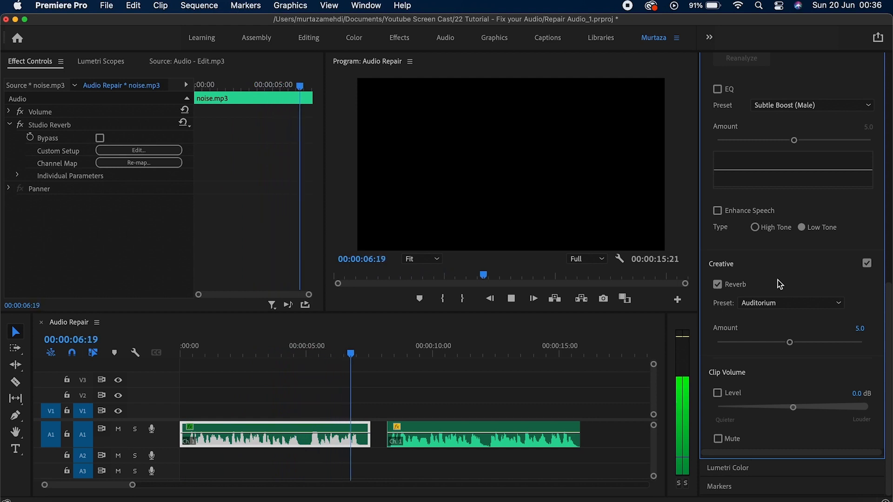
pyautogui.press('space')
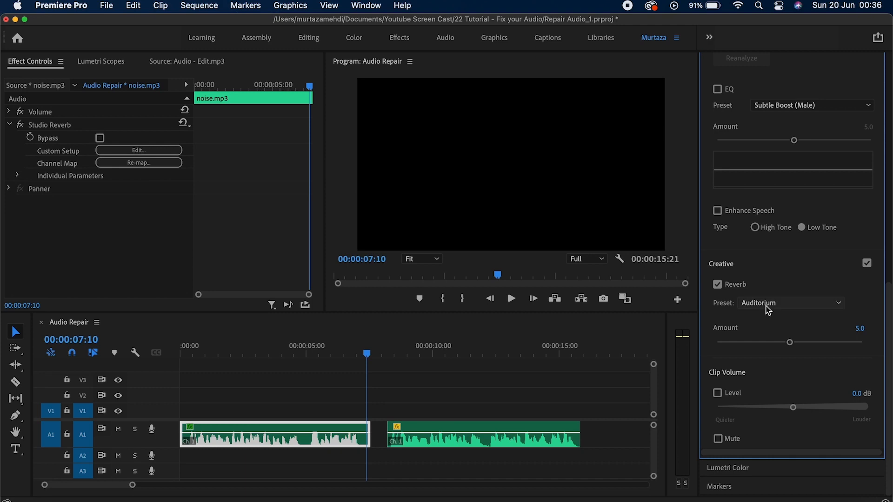
# Try a higher reverb amount on noise.mp3, reset it to 5.0, and turn Reverb off
pyautogui.moveTo(794, 344); pyautogui.dragTo(833, 343)
pyautogui.doubleClick(833, 342)
pyautogui.click(738, 285)
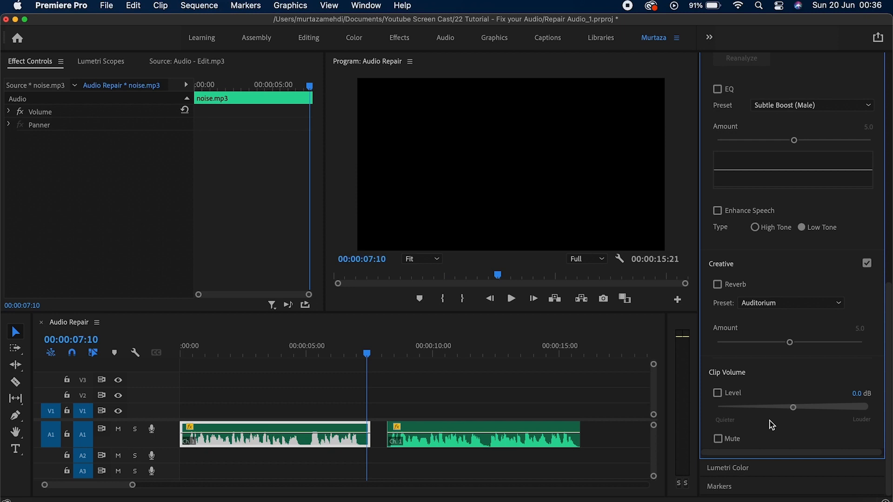
# Clear the Dialogue audio type from noise.mp3
pyautogui.moveTo(890, 346); pyautogui.dragTo(890, 135)
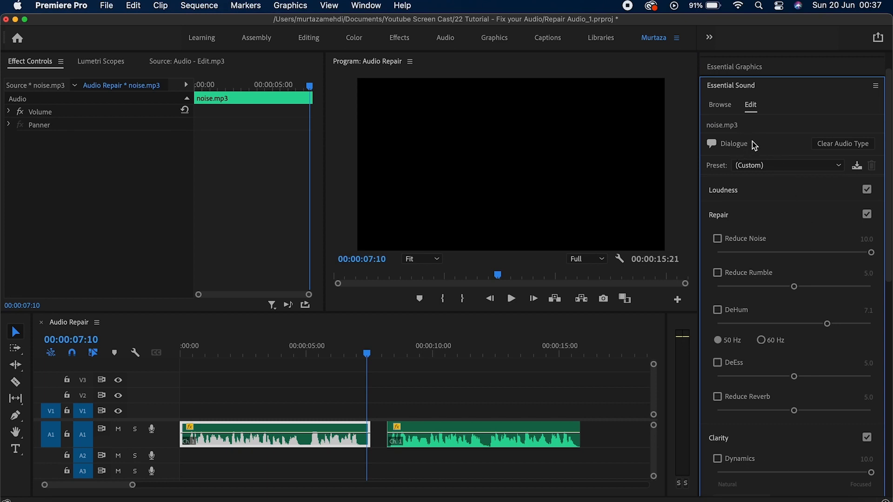
pyautogui.click(833, 143)
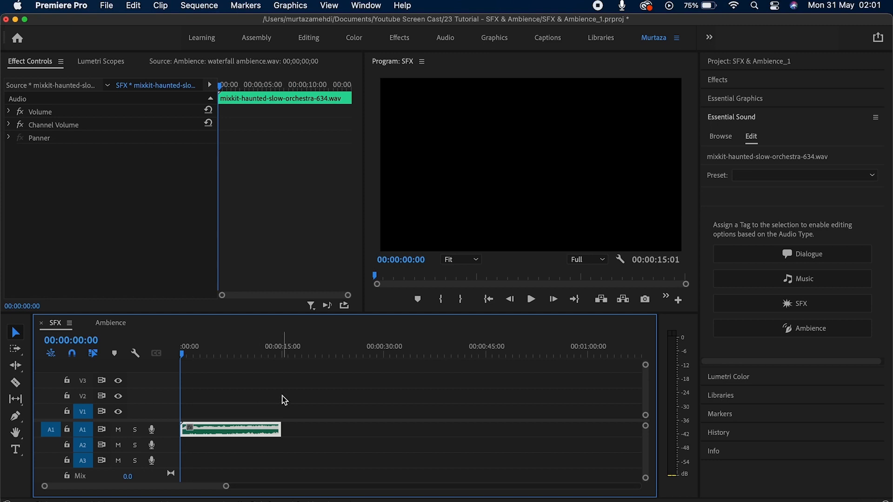
# Play mixkit-haunted-slow-orchestra-634.wav from the start to its end and tag the clip as SFX
pyautogui.press('space')
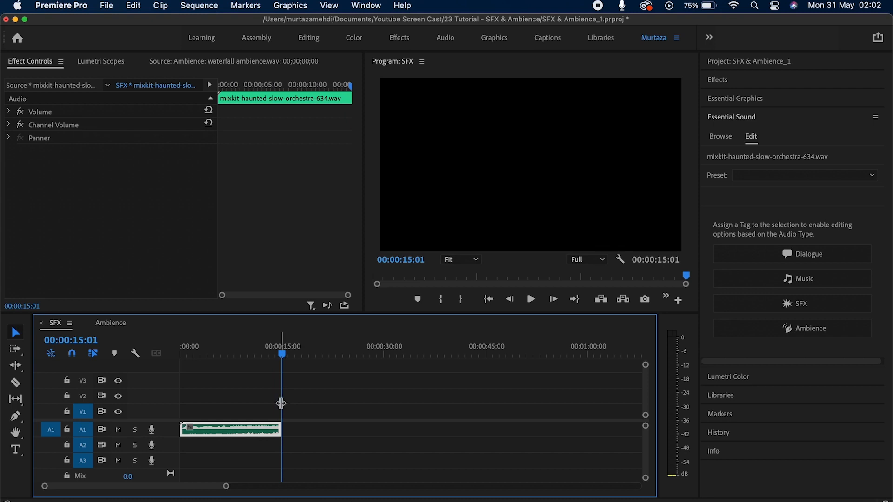
pyautogui.press('Home')
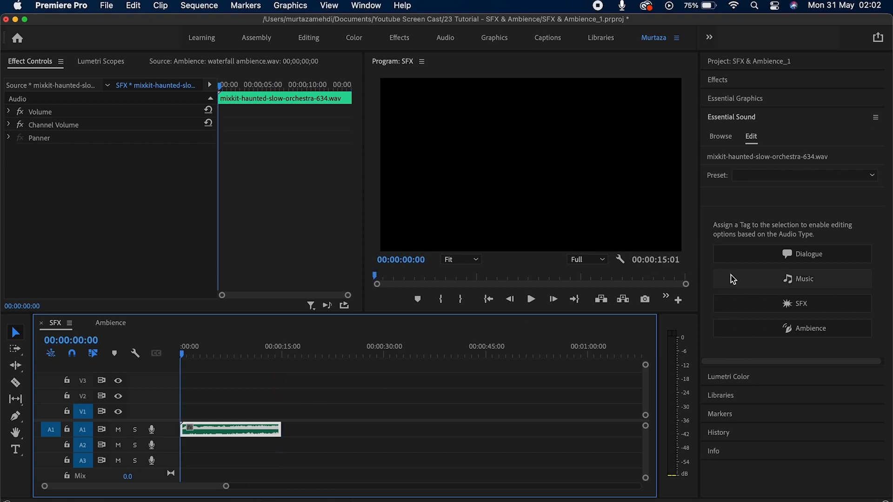
pyautogui.click(809, 305)
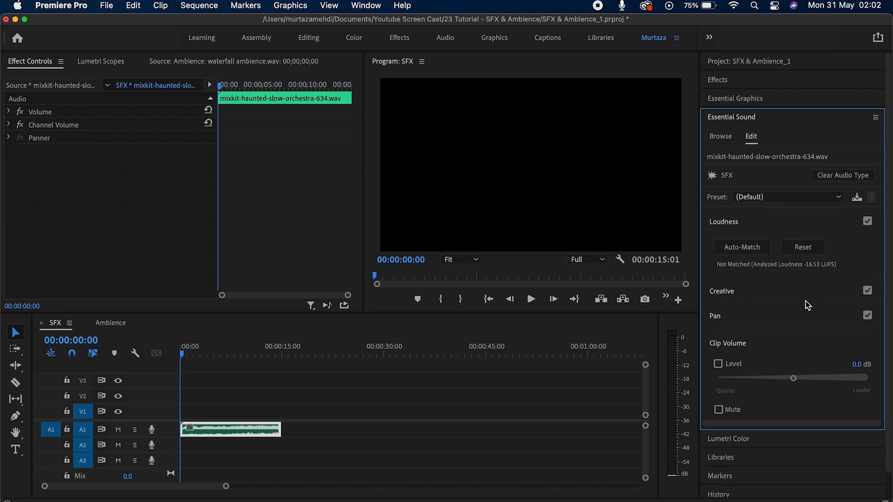
# Auto-match the loudness of the haunted orchestra clip in its SFX settings
pyautogui.click(731, 223)
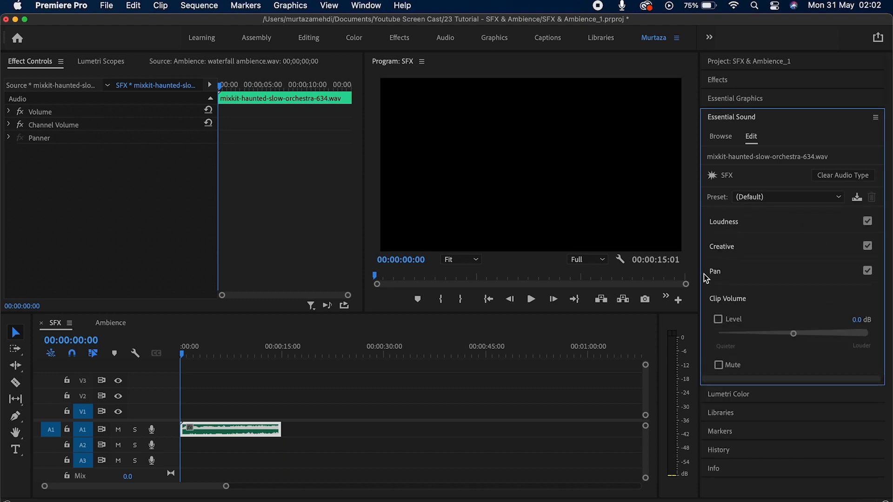
pyautogui.click(734, 223)
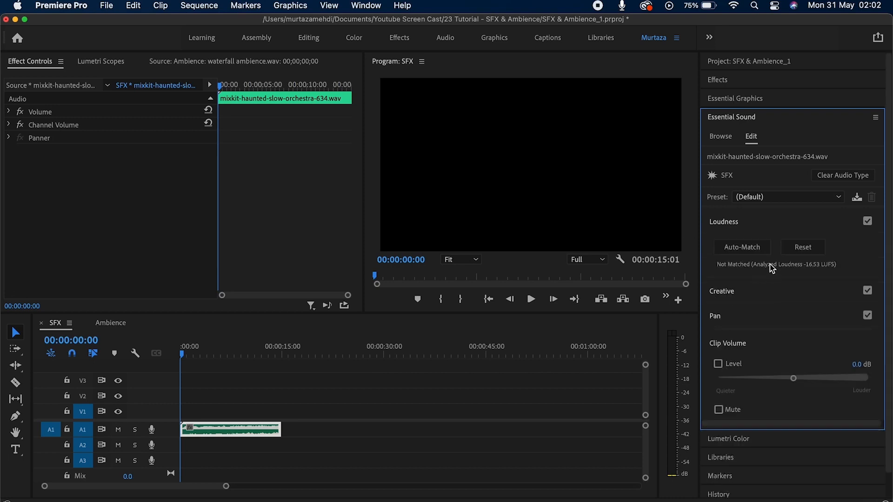
pyautogui.click(750, 251)
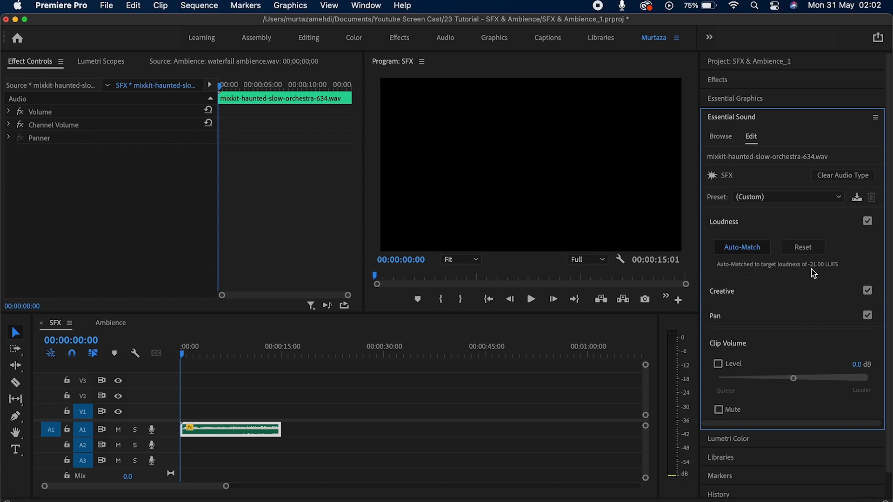
# Review the SFX reverb presets, try Heavy Reverb on the orchestra clip, and switch it off again
pyautogui.click(744, 286)
pyautogui.scroll(-3, 886, 267)
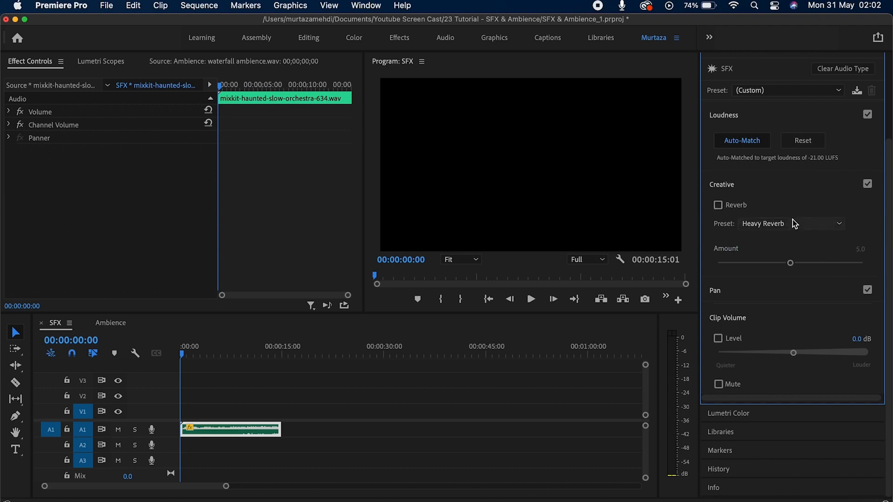
pyautogui.click(793, 224)
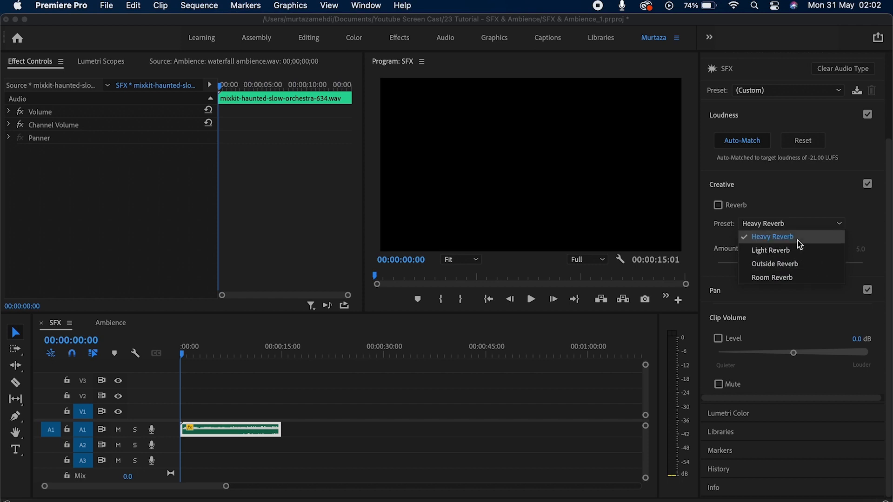
pyautogui.click(719, 206)
pyautogui.click(718, 206)
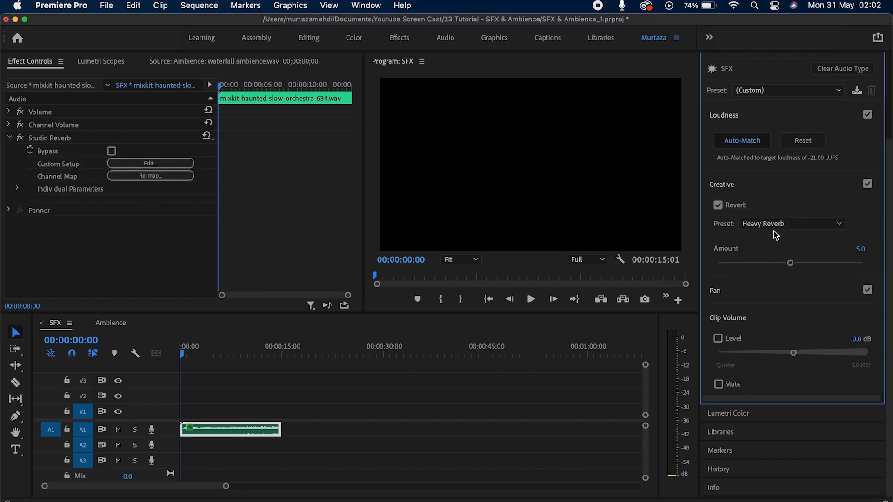
pyautogui.click(719, 206)
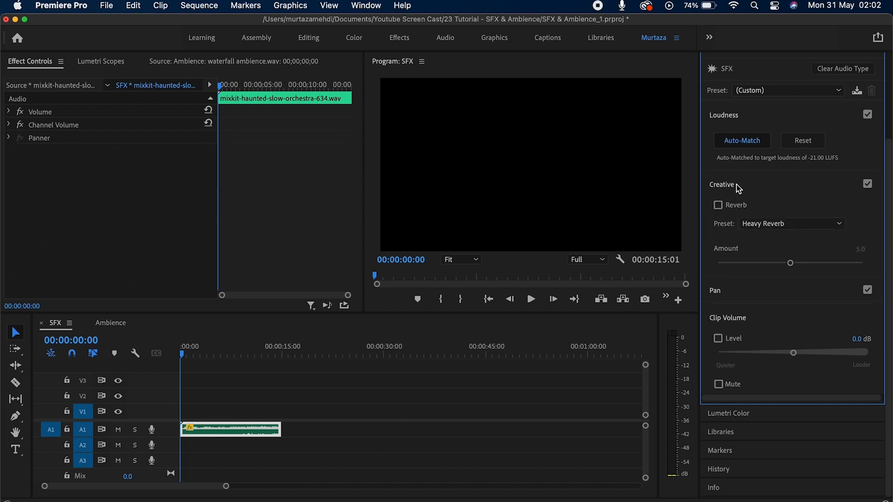
pyautogui.click(735, 185)
# Try panning the orchestra clip fully left to -5.0 during playback, and reset the pan position to 0.0
pyautogui.click(740, 289)
pyautogui.scroll(-2, 742, 290)
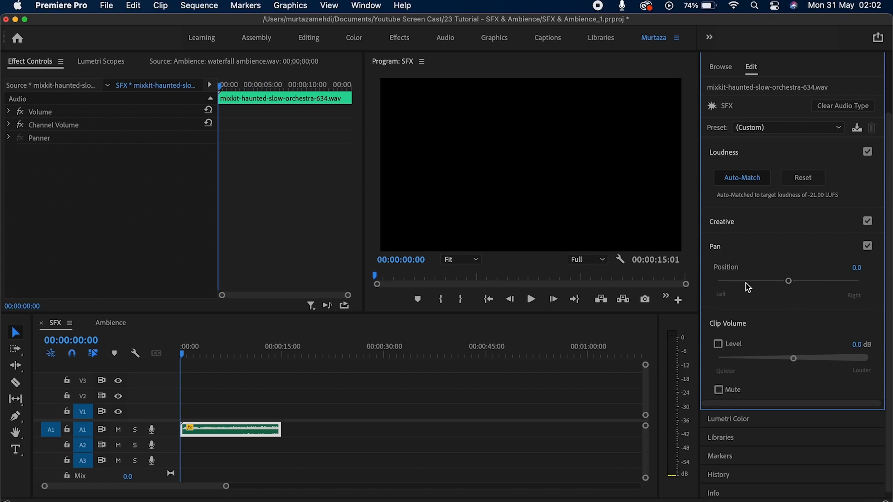
pyautogui.moveTo(787, 284); pyautogui.dragTo(721, 284)
pyautogui.press('space')
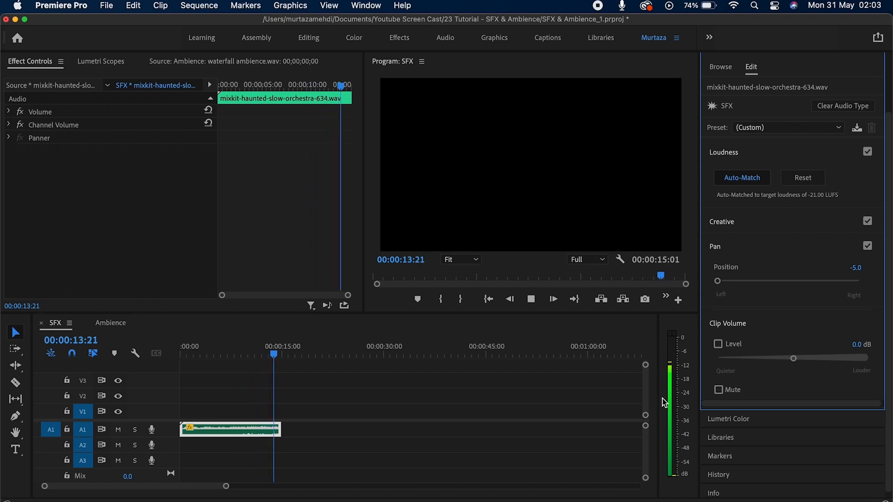
pyautogui.press('space')
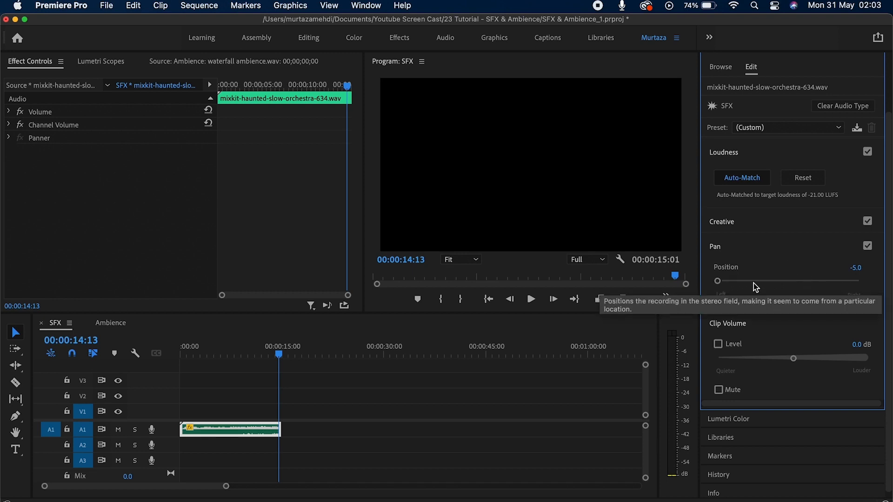
pyautogui.doubleClick(718, 282)
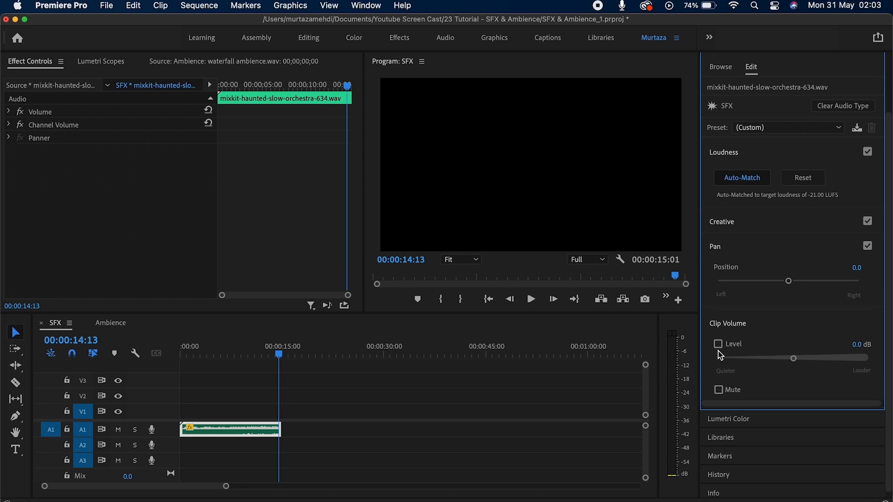
# Enable the orchestra clip's volume Level at 0.0 dB, after briefly lowering it and toggling Mute on and off
pyautogui.moveTo(795, 358)
pyautogui.mouseDown()
pyautogui.moveTo(838, 360)
pyautogui.moveTo(758, 359)
pyautogui.moveTo(818, 359)
pyautogui.moveTo(791, 359)
pyautogui.mouseUp()
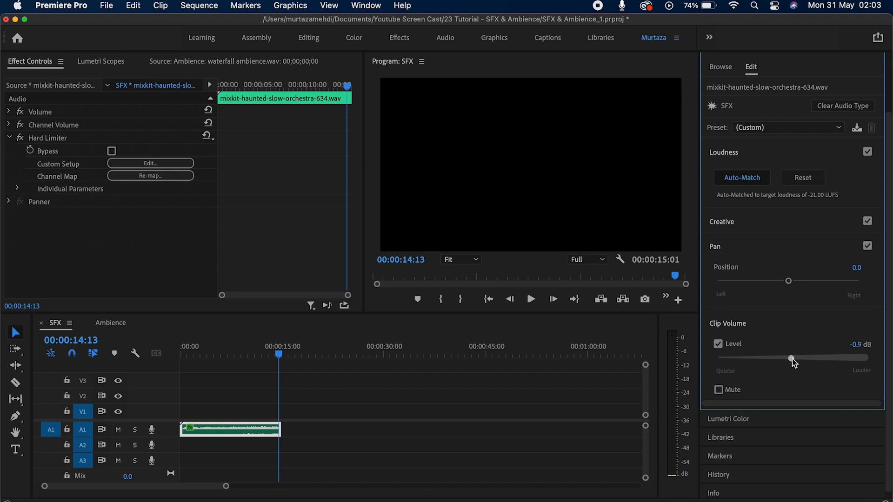
pyautogui.click(721, 392)
pyautogui.click(721, 392)
pyautogui.click(723, 393)
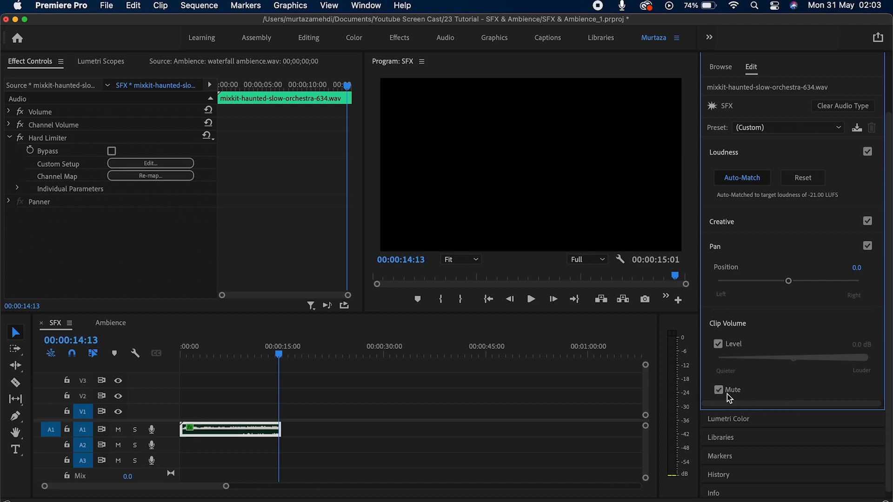
pyautogui.click(720, 392)
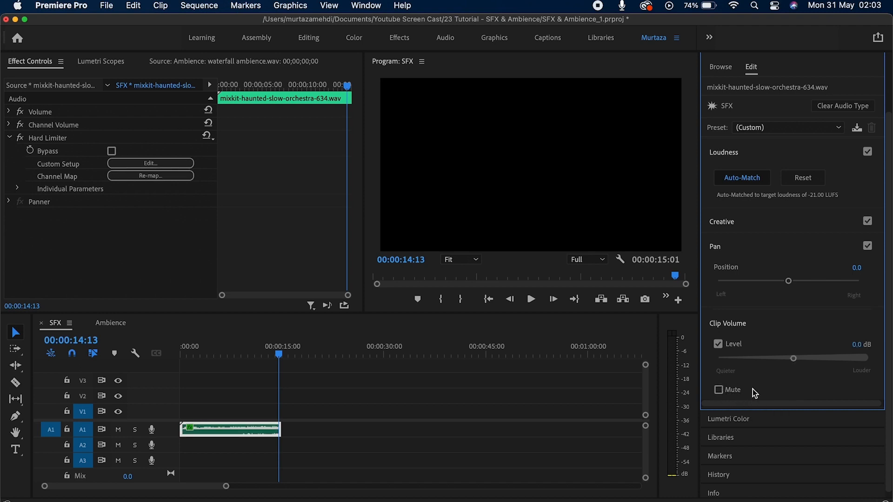
# Switch to the Ambience sequence and play the waterfall video with its ambience track from the start
pyautogui.click(555, 392)
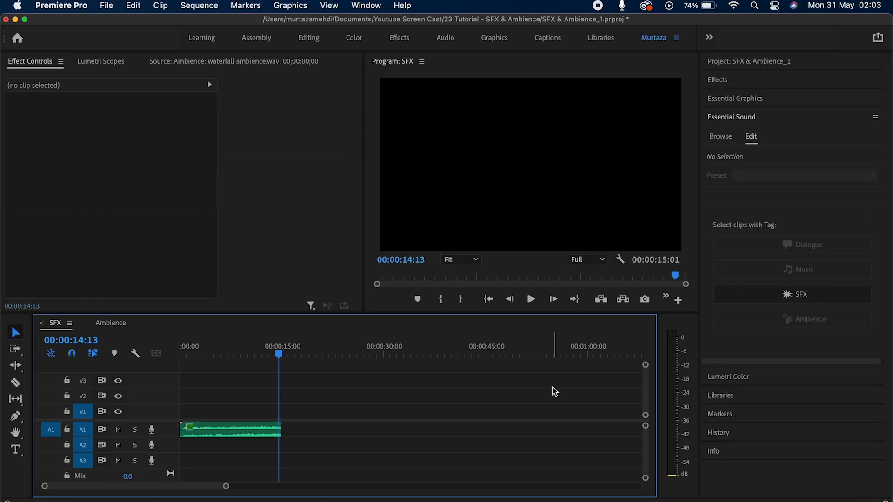
pyautogui.click(264, 430)
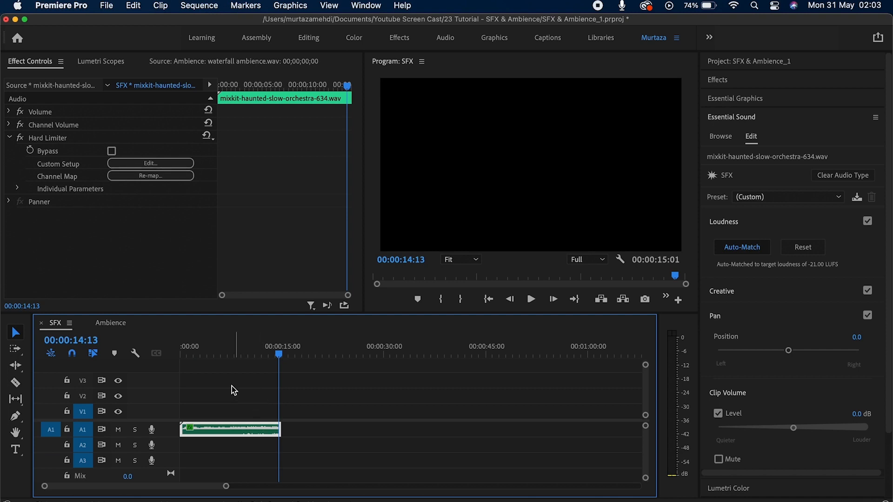
pyautogui.click(124, 325)
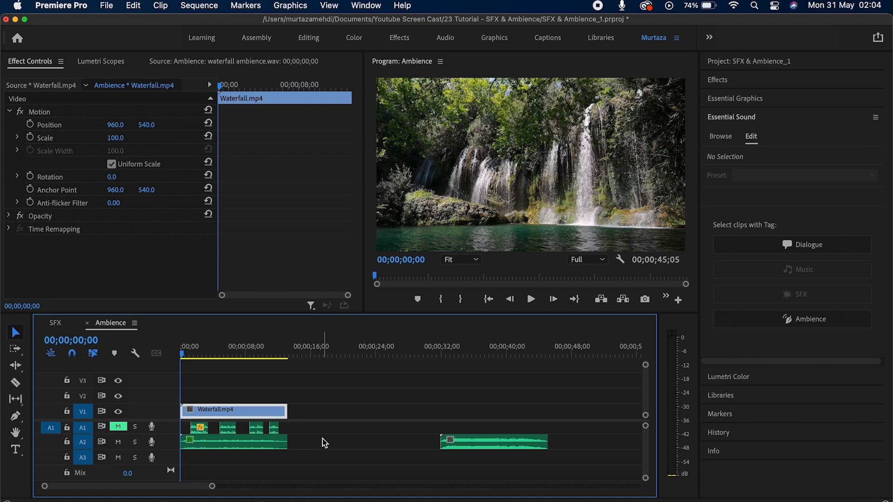
pyautogui.click(242, 445)
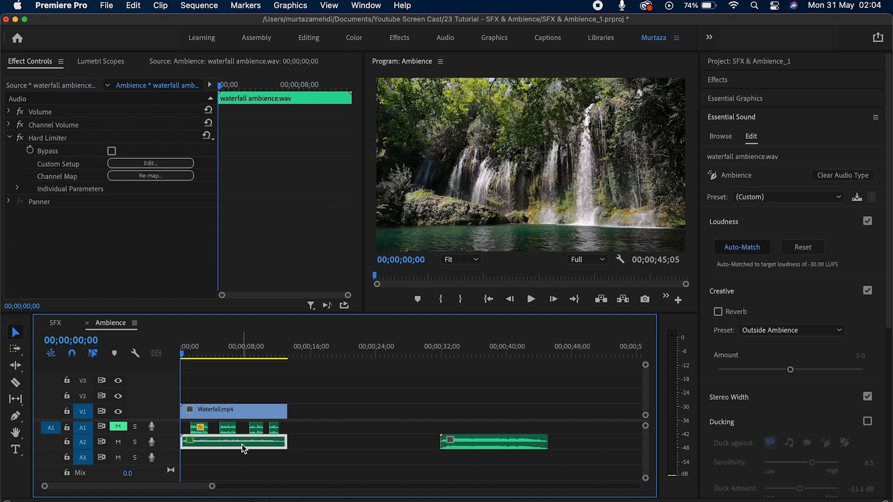
pyautogui.click(300, 428)
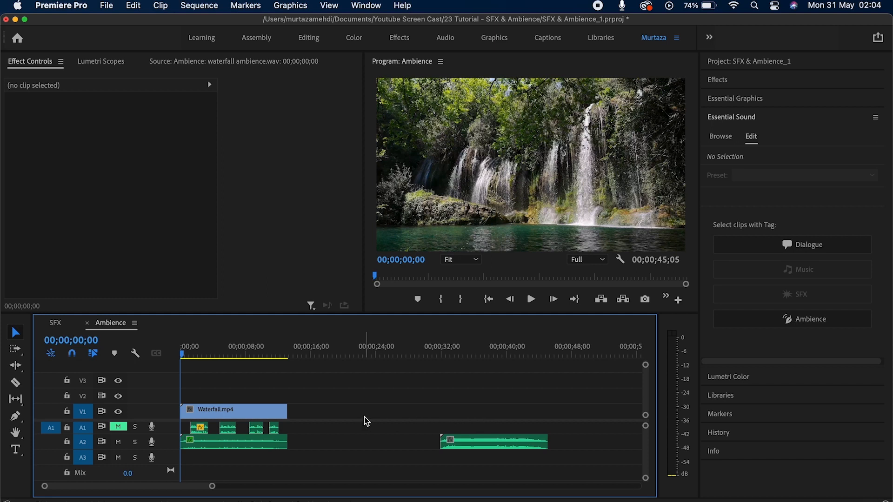
pyautogui.press('space')
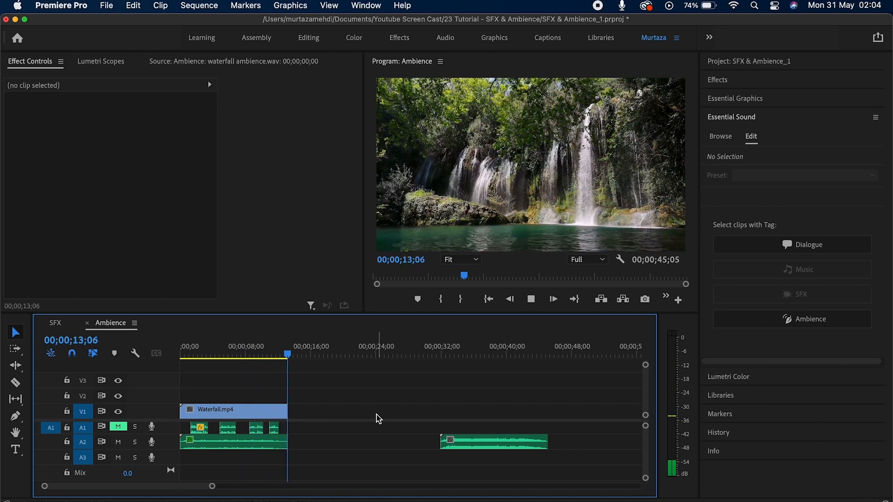
pyautogui.press('space')
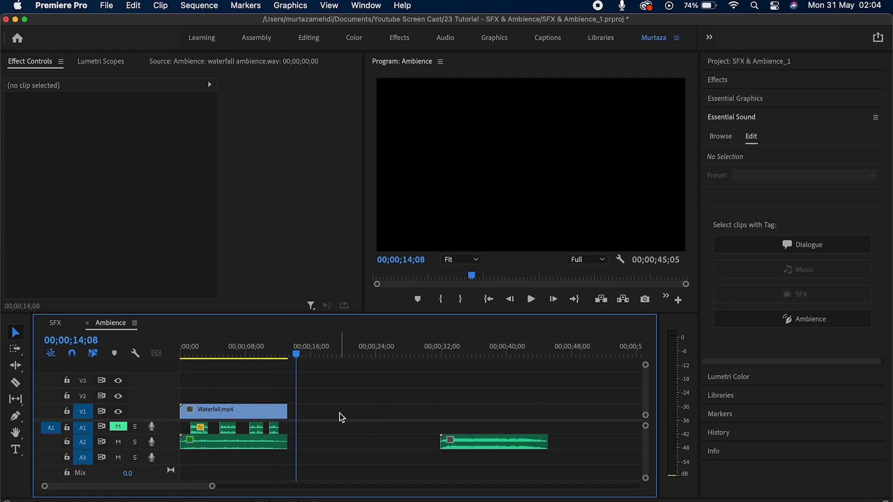
# Examine the waterfall ambience clip's Loudness options and the available reverb presets, leaving Outside Ambience selected
pyautogui.click(234, 444)
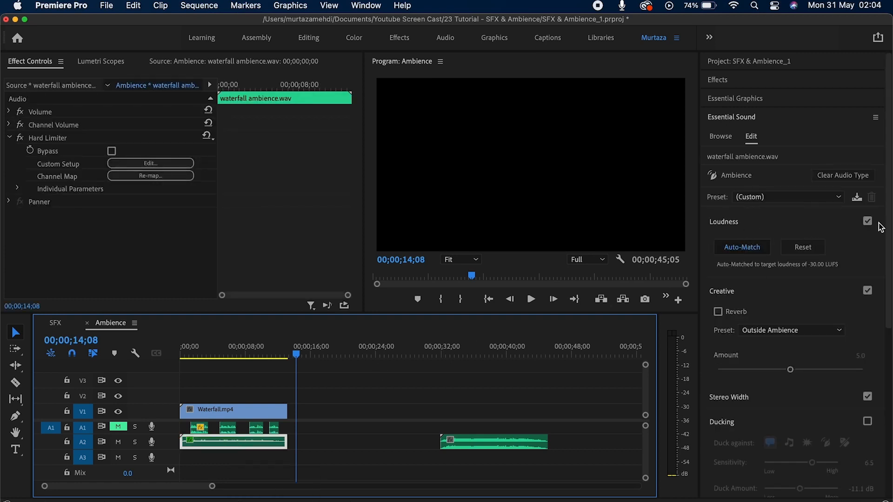
pyautogui.scroll(-5, 751, 122)
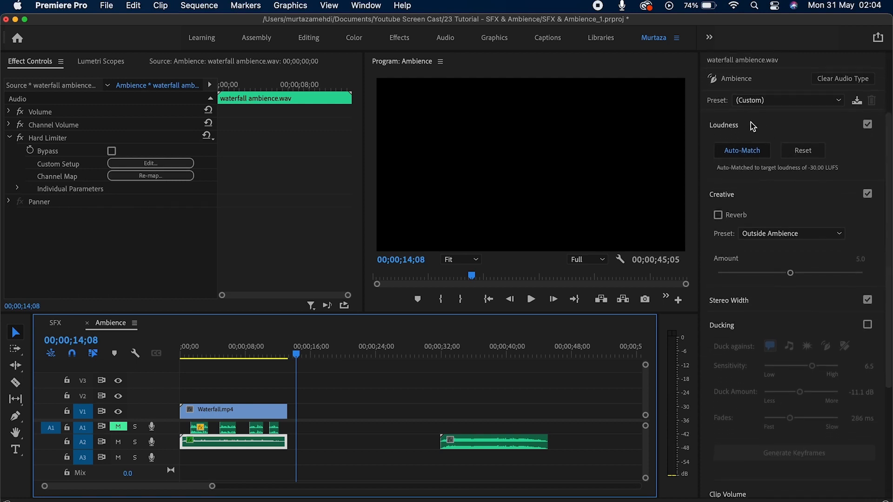
pyautogui.click(739, 155)
pyautogui.click(804, 233)
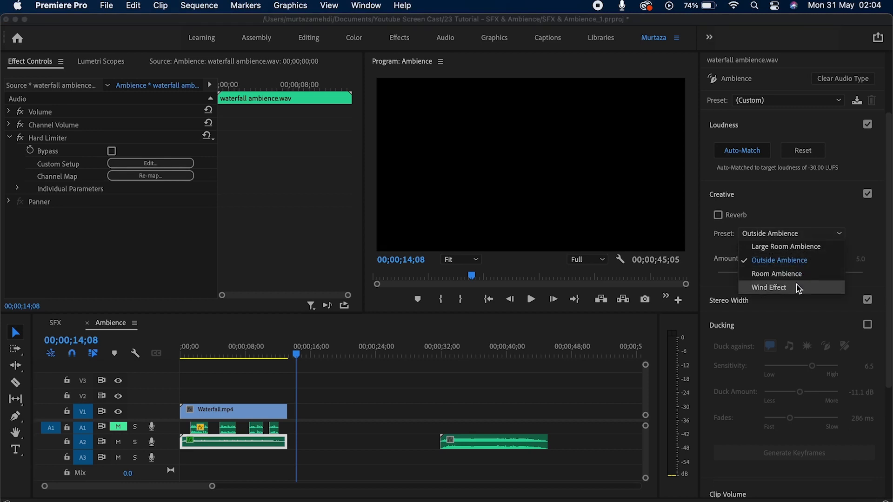
pyautogui.click(803, 200)
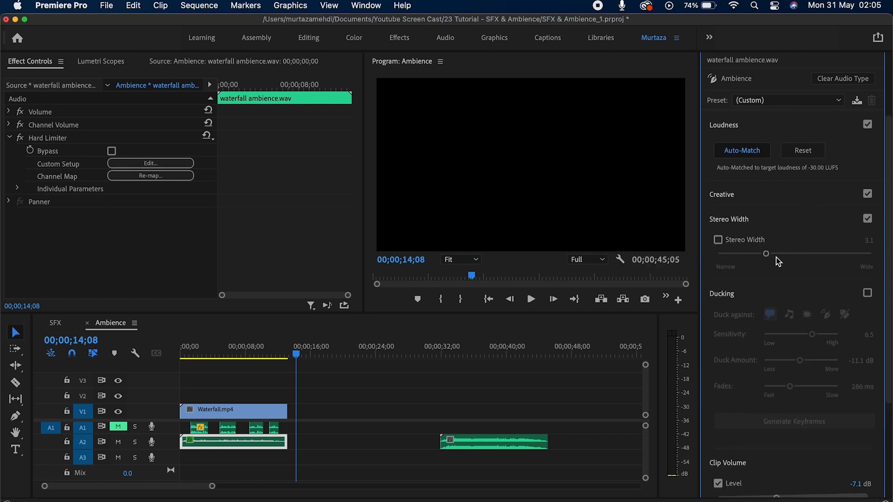
# Try Stereo Width at 3.2 on the waterfall ambience clip and switch it off again
pyautogui.moveTo(768, 257)
pyautogui.mouseDown()
pyautogui.moveTo(837, 254)
pyautogui.moveTo(738, 256)
pyautogui.moveTo(819, 258)
pyautogui.moveTo(770, 258)
pyautogui.mouseUp()
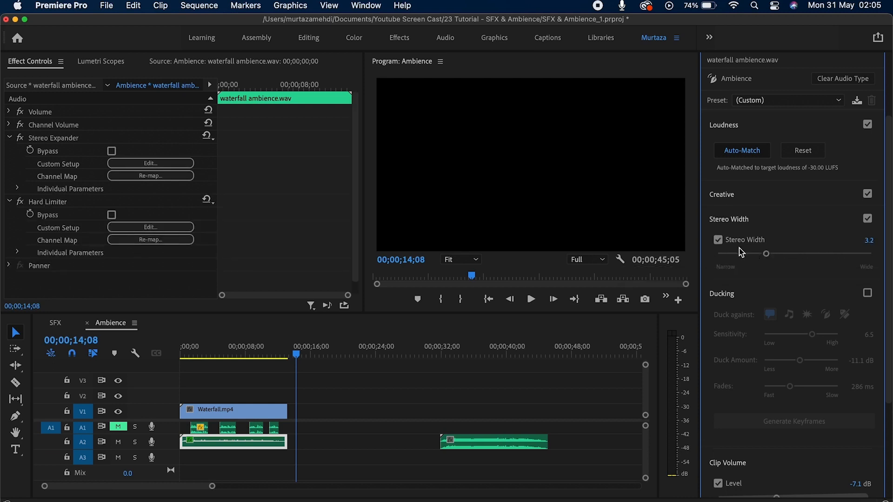
pyautogui.click(718, 241)
pyautogui.click(744, 222)
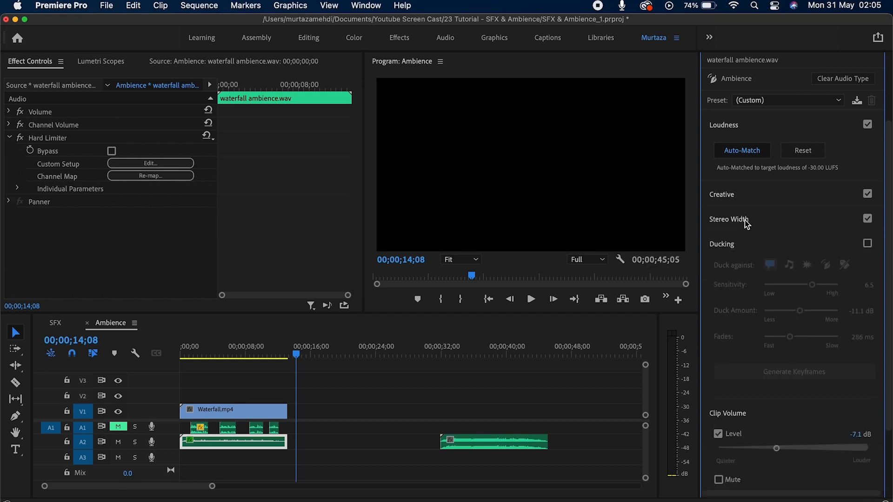
# Enable Ducking against dialogue on the waterfall ambience clip under the video and generate its ducking keyframes
pyautogui.click(867, 243)
pyautogui.scroll(-3, 886, 241)
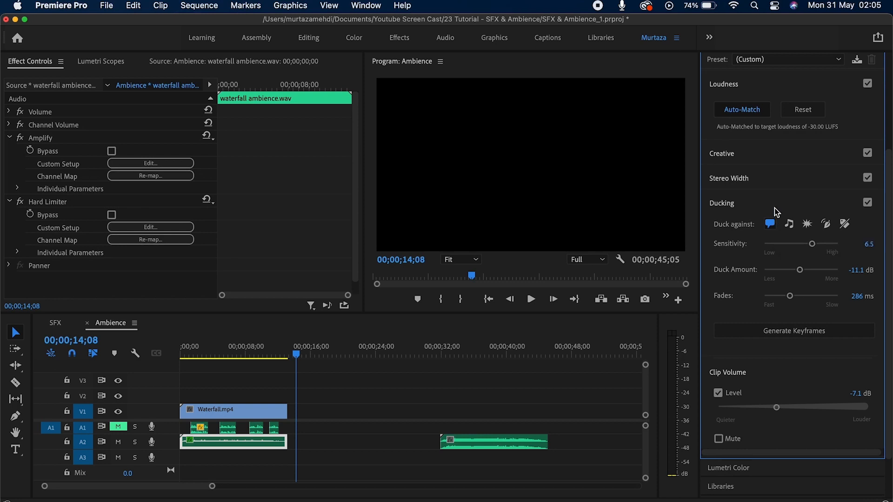
pyautogui.press('Home')
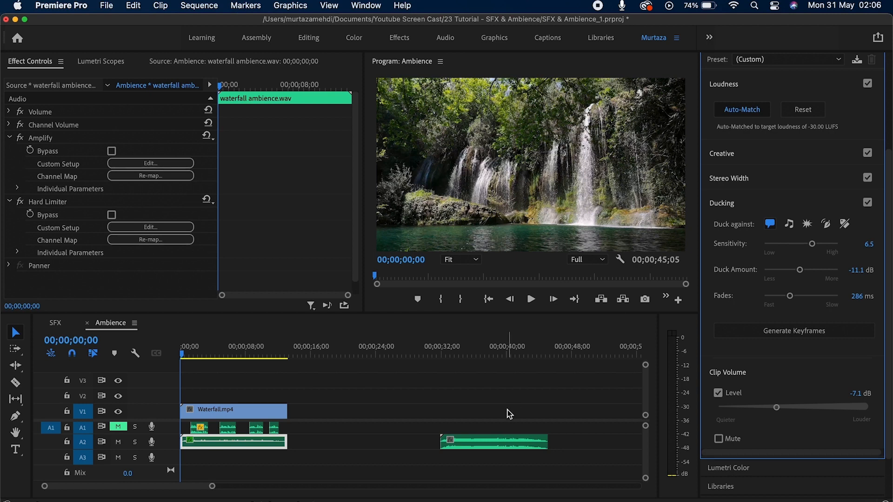
pyautogui.click(511, 445)
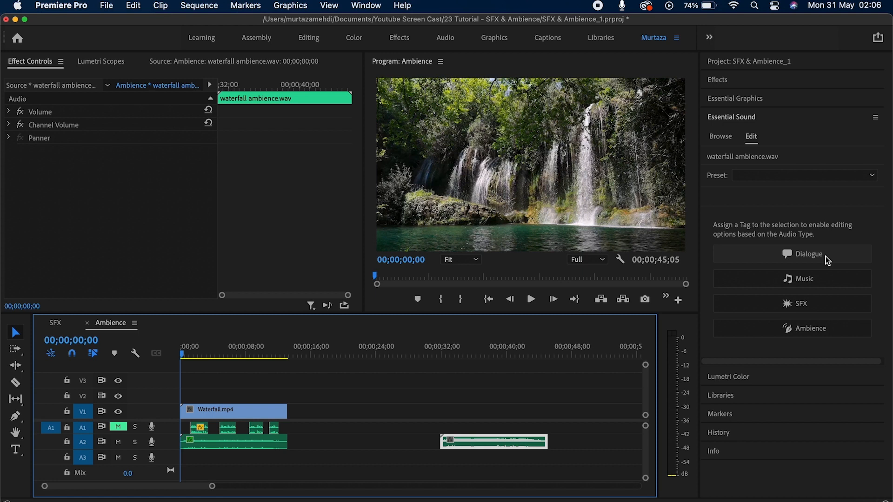
pyautogui.click(269, 442)
pyautogui.moveTo(888, 293); pyautogui.dragTo(884, 400)
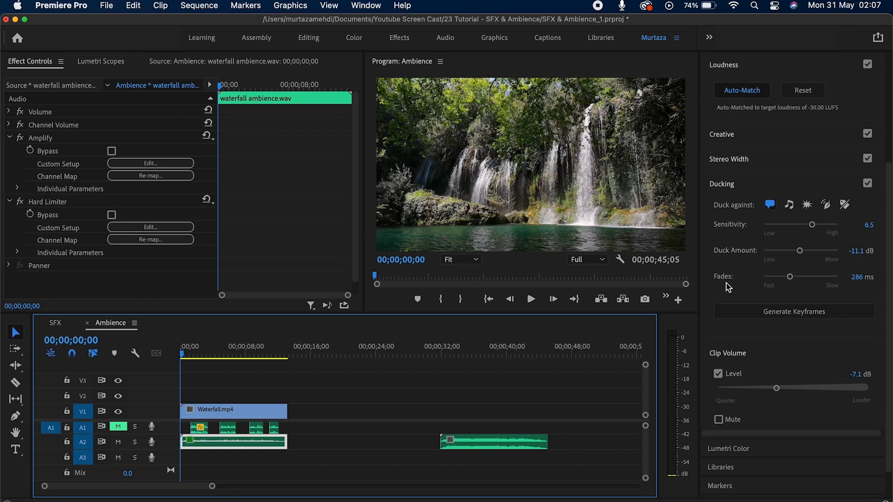
pyautogui.click(820, 318)
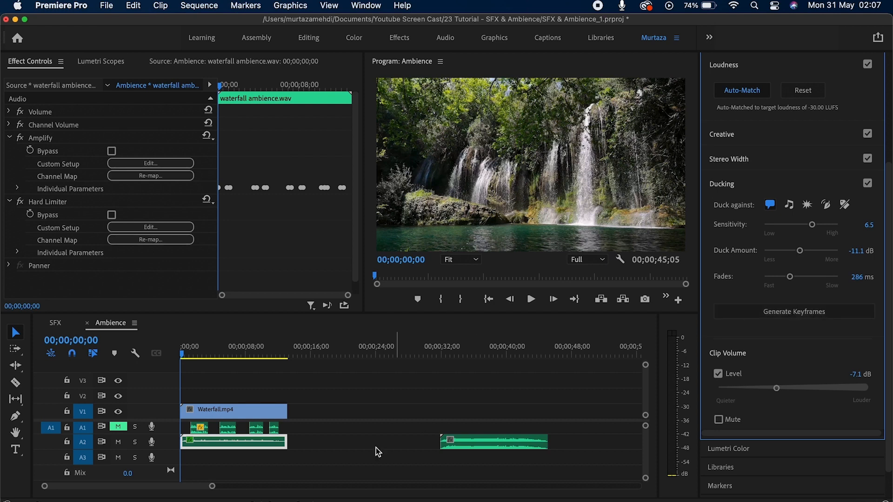
# Unmute audio track A1 and play the Ambience sequence from the start to hear the ducking
pyautogui.click(119, 428)
pyautogui.press('space')
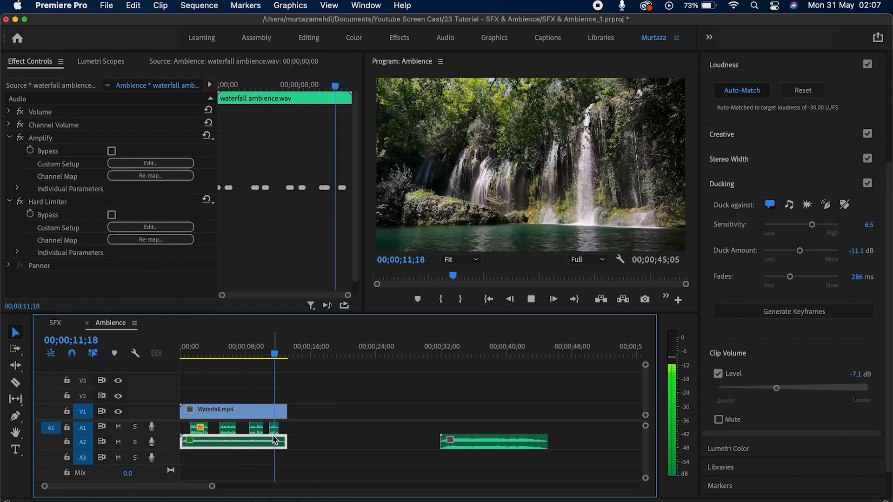
pyautogui.press('space')
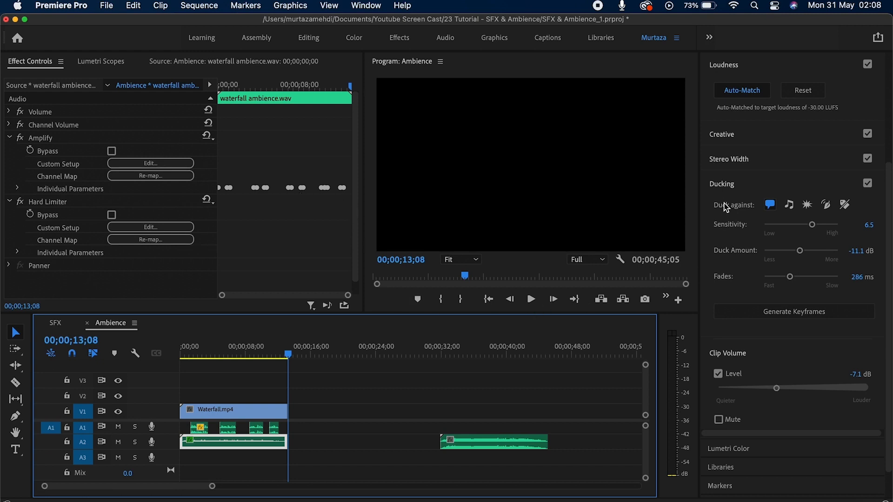
# Collapse the Ducking settings and reset the waterfall ambience clip's volume Level
pyautogui.scroll(5, 728, 195)
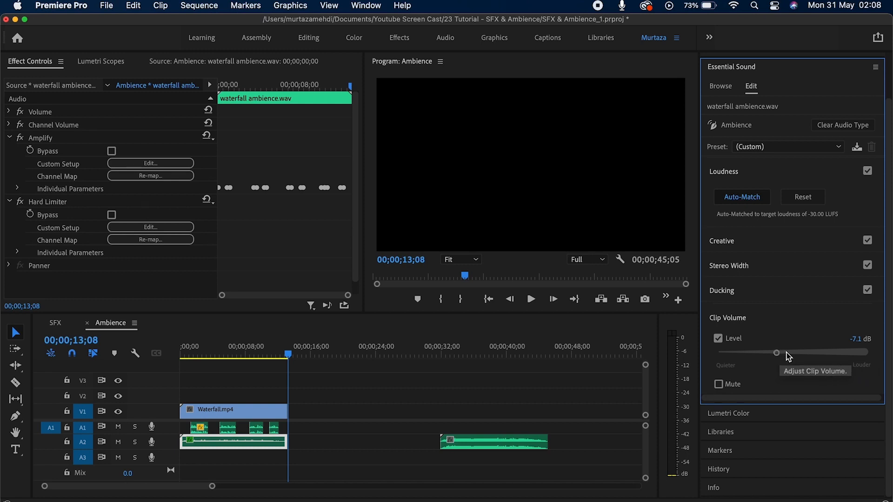
pyautogui.moveTo(774, 354)
pyautogui.mouseDown()
pyautogui.moveTo(808, 354)
pyautogui.moveTo(755, 355)
pyautogui.moveTo(774, 358)
pyautogui.mouseUp()
pyautogui.doubleClick(772, 352)
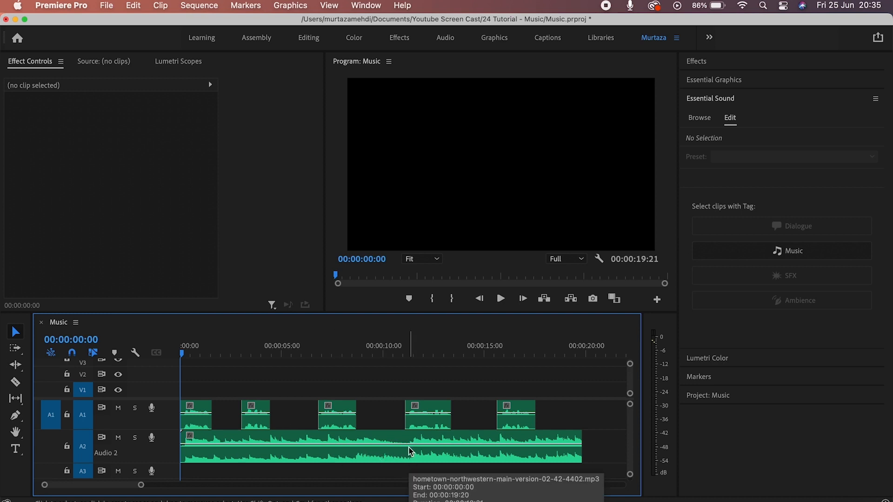
# Play the Music sequence through to its end, return the playhead to the start, and clear the clip selection
pyautogui.press('space')
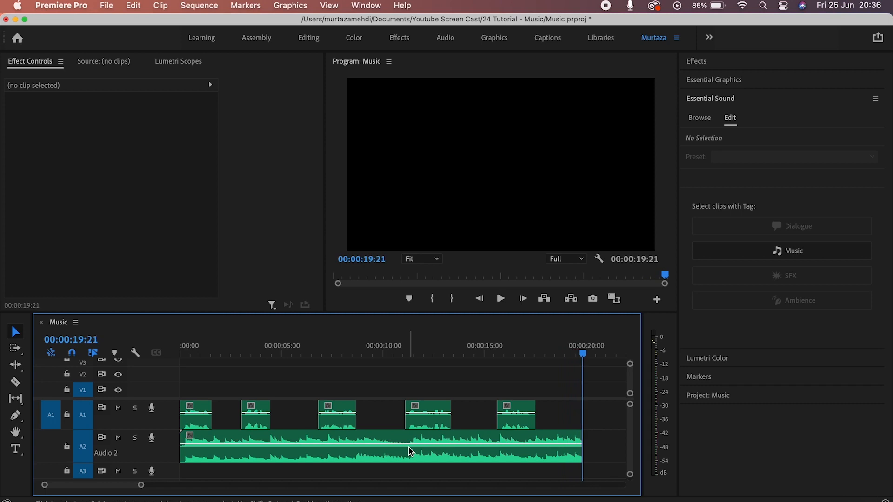
pyautogui.press('Up')
pyautogui.press('Up')
pyautogui.press('Up')
pyautogui.press('Up')
pyautogui.press('Up')
pyautogui.press('Up')
pyautogui.press('Up')
pyautogui.press('Up')
pyautogui.press('Up')
pyautogui.press('Up')
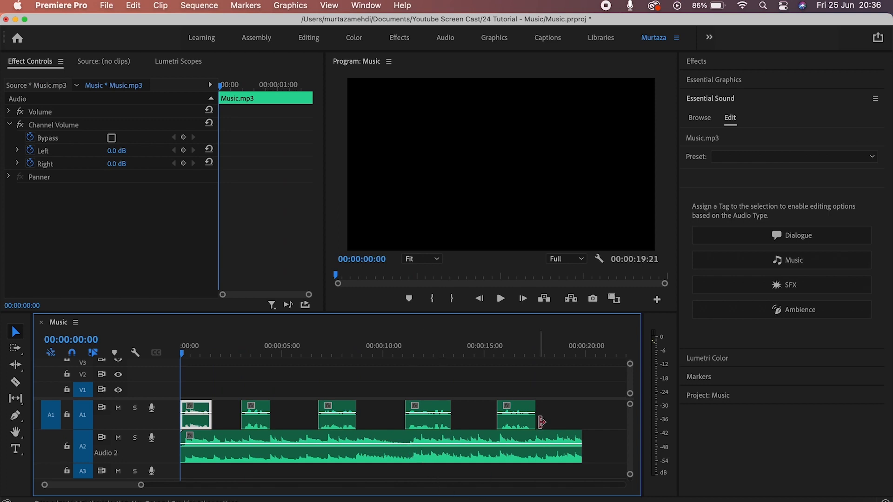
pyautogui.click(602, 414)
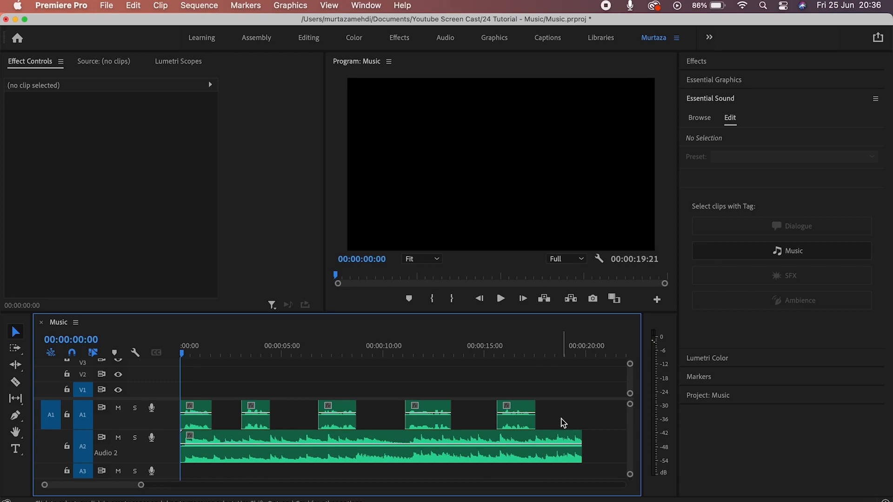
# Tag the hometown-northwestern clip on track A2 as Music and auto-match its loudness
pyautogui.click(565, 440)
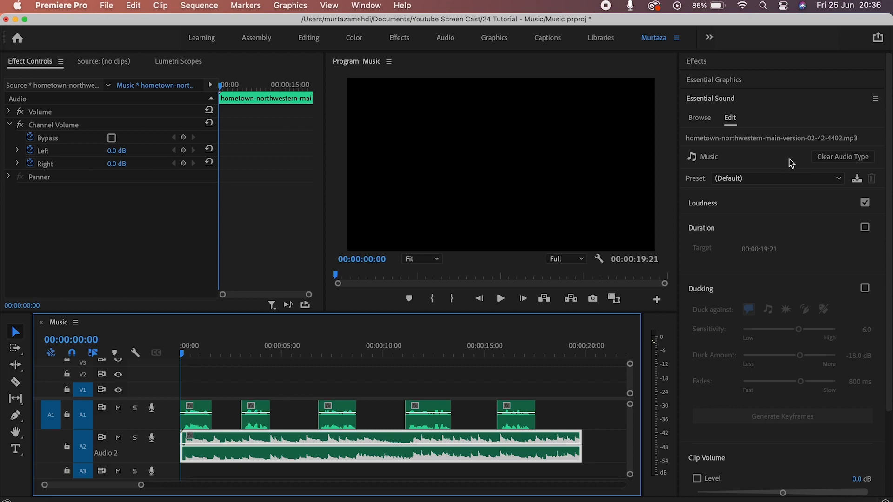
pyautogui.click(744, 202)
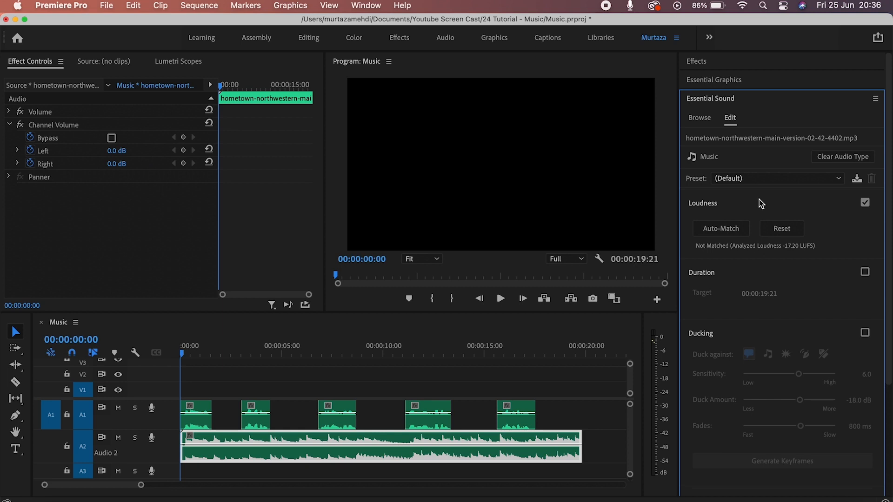
pyautogui.click(740, 227)
pyautogui.click(741, 229)
pyautogui.click(740, 230)
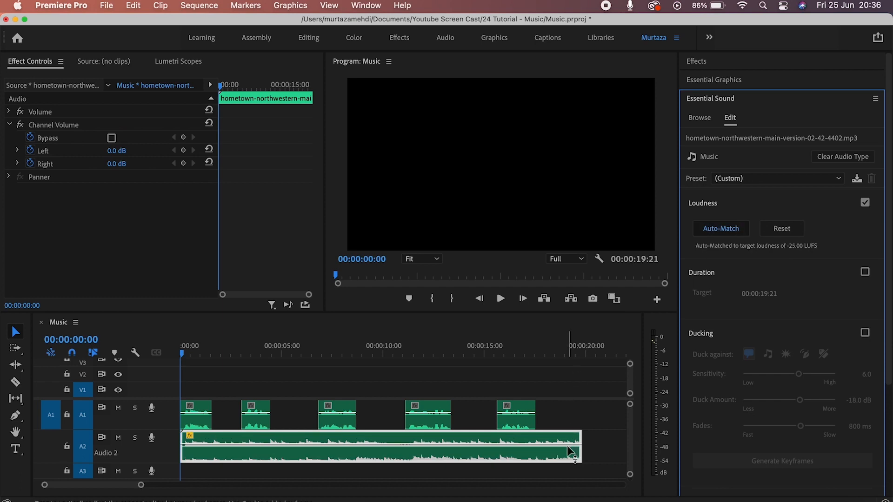
# Try the Duration option with its target time on the music clip and switch it off again
pyautogui.click(866, 273)
pyautogui.click(768, 295)
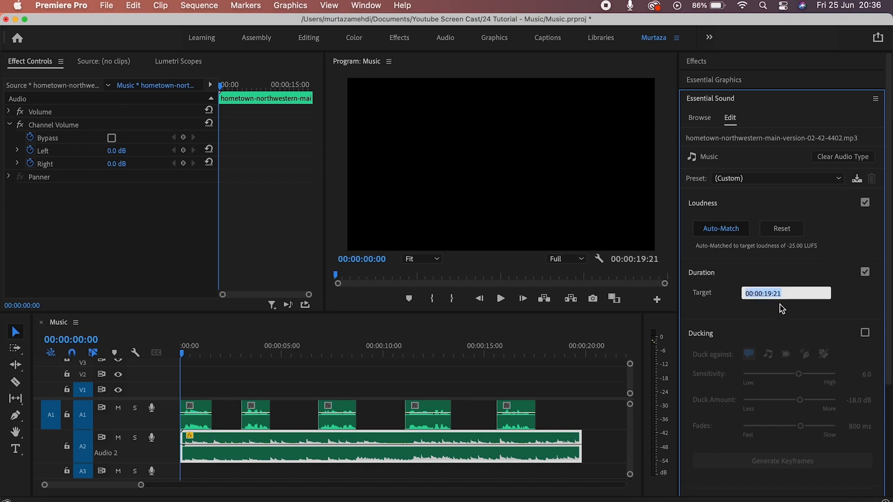
pyautogui.click(865, 273)
# Enable Ducking on the music clip with dialogue clips as the duck-against target
pyautogui.click(865, 333)
pyautogui.scroll(-2, 886, 262)
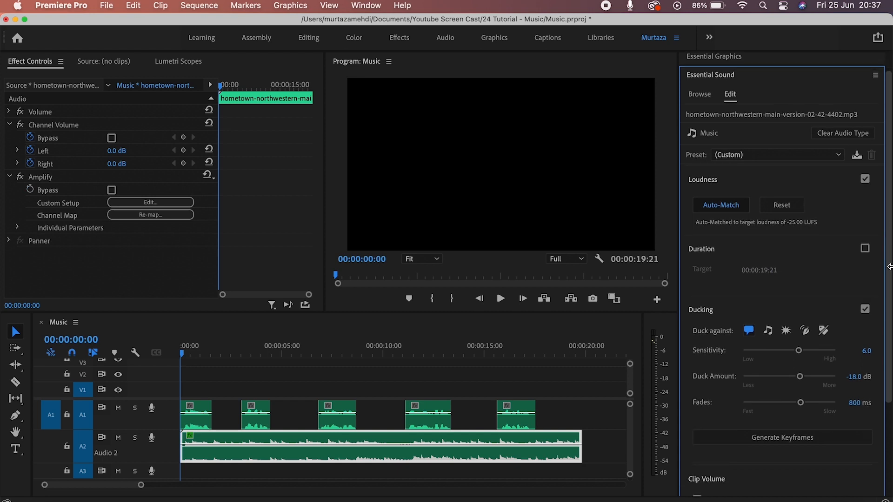
pyautogui.scroll(-5, 874, 261)
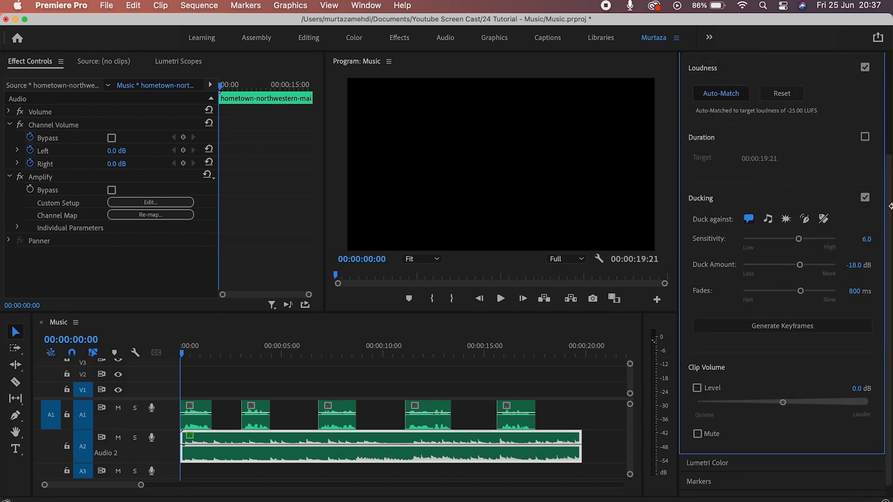
pyautogui.scroll(2, 808, 245)
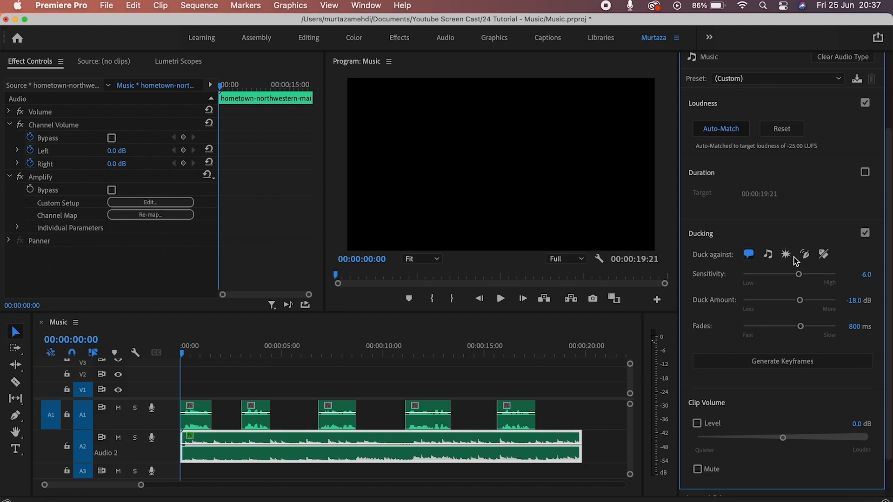
pyautogui.click(750, 256)
# Tag all five voice clips on track A1 as Dialogue and auto-match their loudness
pyautogui.moveTo(601, 403); pyautogui.dragTo(192, 421)
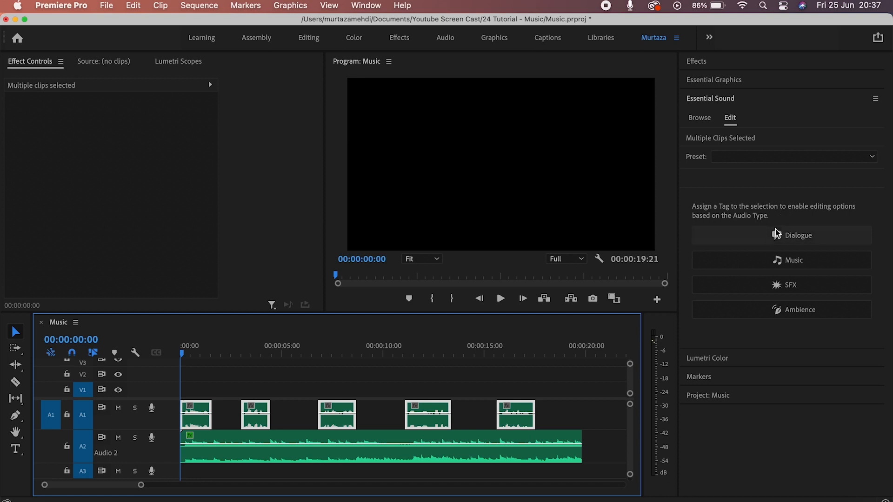
pyautogui.click(793, 241)
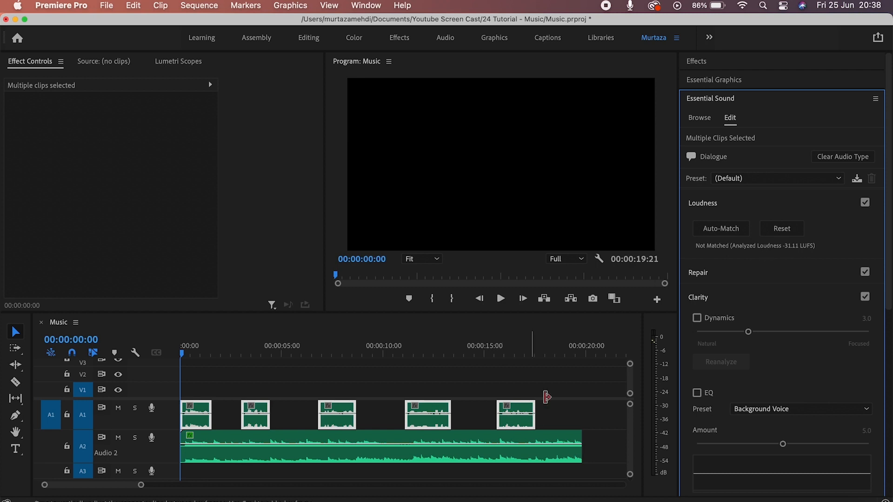
pyautogui.click(738, 230)
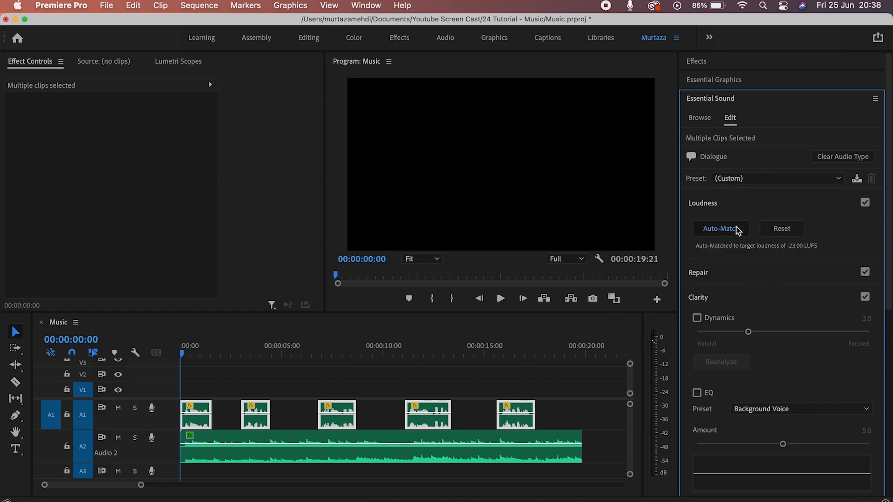
# Set the music clip's ducking to Sensitivity 6.7, Duck Amount -9.6 dB and Fades 395 ms
pyautogui.click(567, 438)
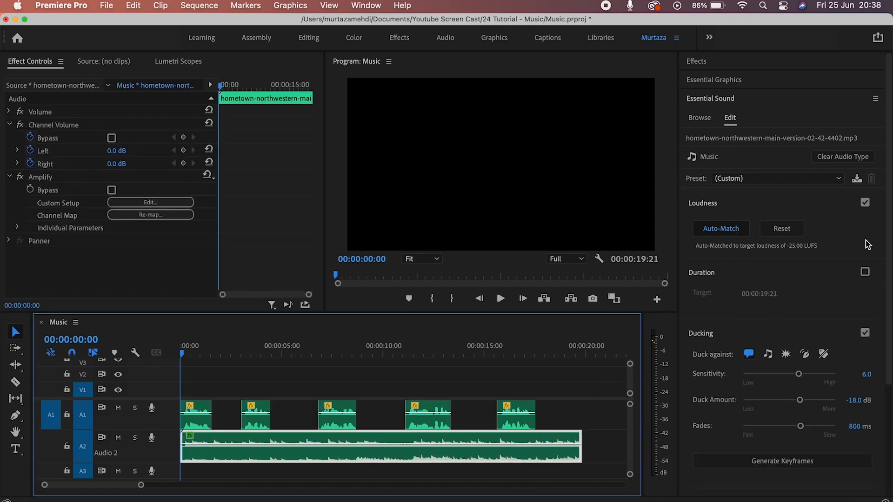
pyautogui.scroll(-5, 856, 279)
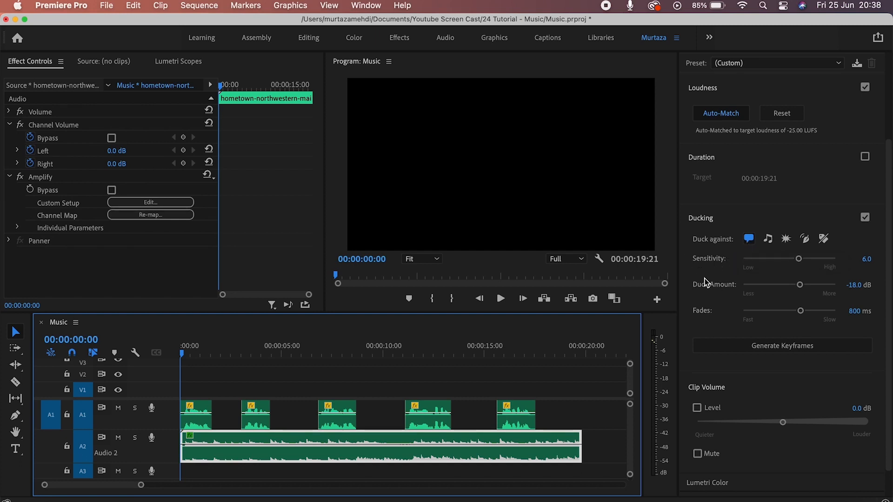
pyautogui.moveTo(800, 263); pyautogui.dragTo(806, 264)
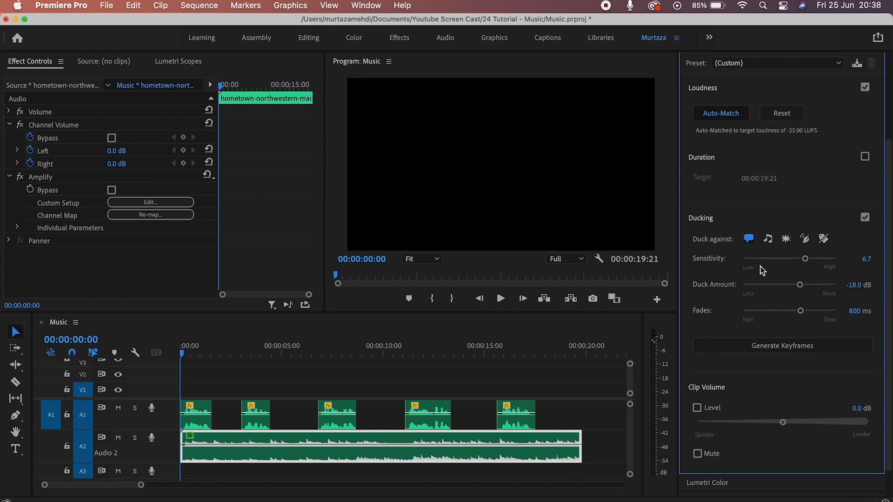
pyautogui.moveTo(796, 285)
pyautogui.mouseDown()
pyautogui.moveTo(774, 281)
pyautogui.moveTo(782, 280)
pyautogui.mouseUp()
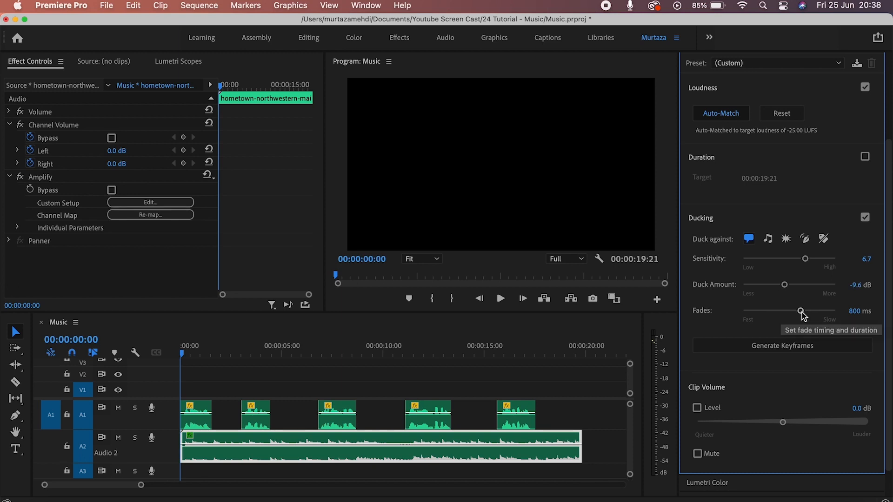
pyautogui.moveTo(801, 312); pyautogui.dragTo(803, 313)
pyautogui.moveTo(803, 311); pyautogui.dragTo(784, 312)
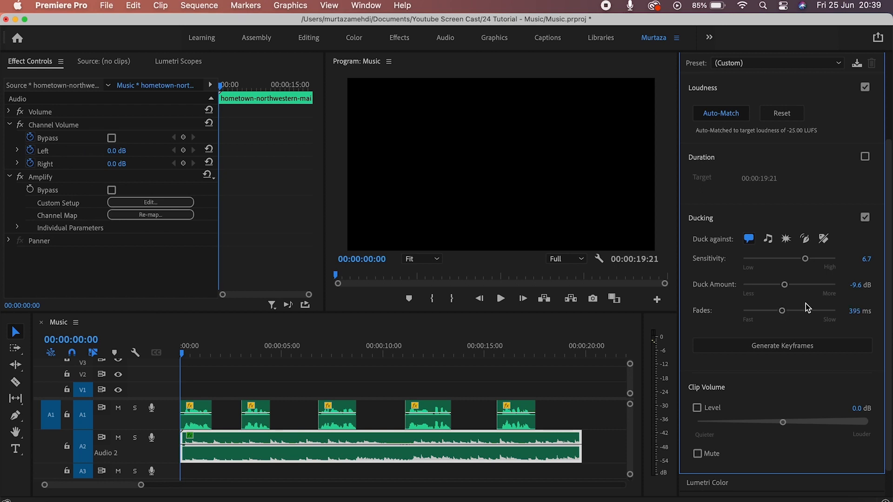
# Generate the music clip's ducking keyframes and play the Music sequence to hear them
pyautogui.click(809, 350)
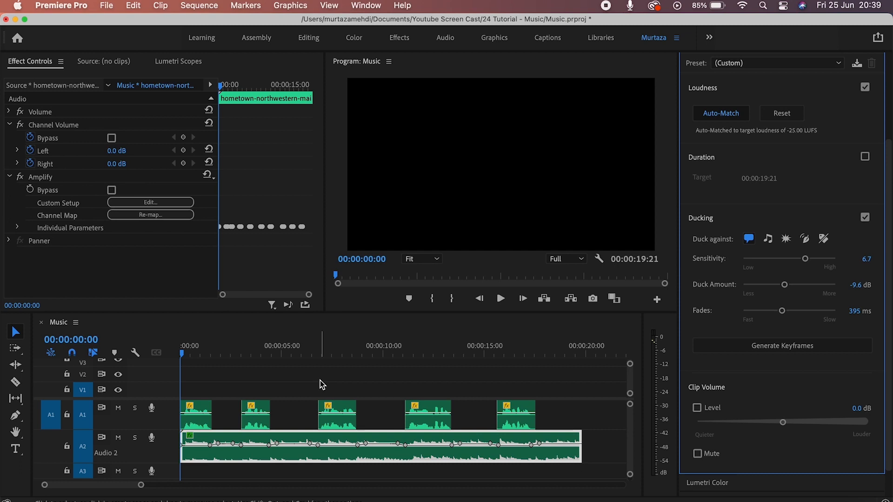
pyautogui.press('space')
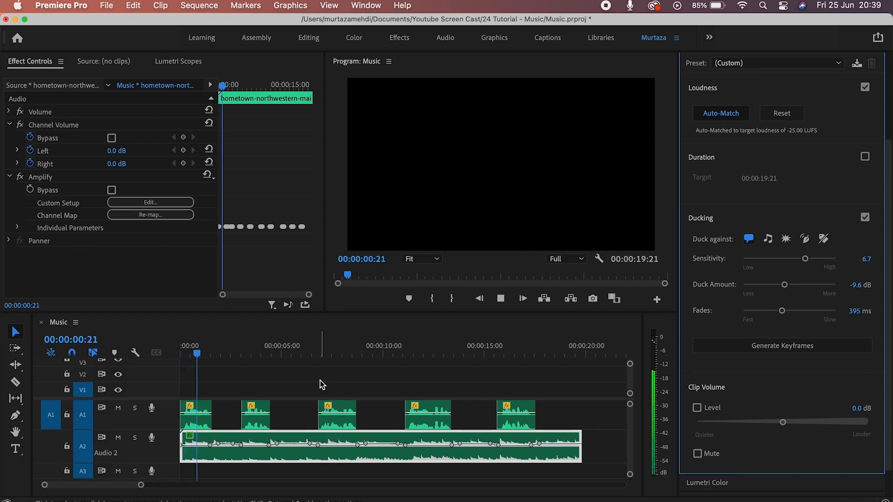
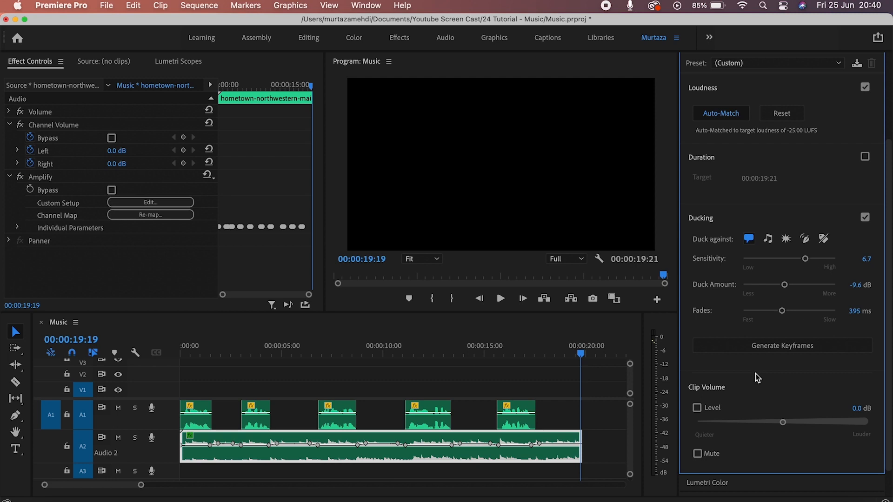
# Try lowering the music clip's volume Level and switch the Level option off again
pyautogui.click(698, 408)
pyautogui.click(697, 408)
pyautogui.moveTo(783, 423)
pyautogui.mouseDown()
pyautogui.moveTo(800, 422)
pyautogui.moveTo(769, 422)
pyautogui.mouseUp()
pyautogui.click(716, 408)
pyautogui.scroll(4, 838, 233)
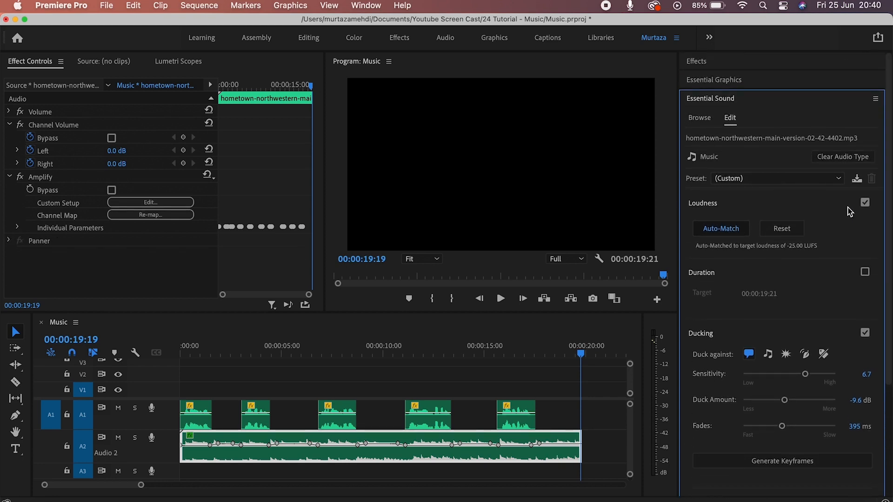